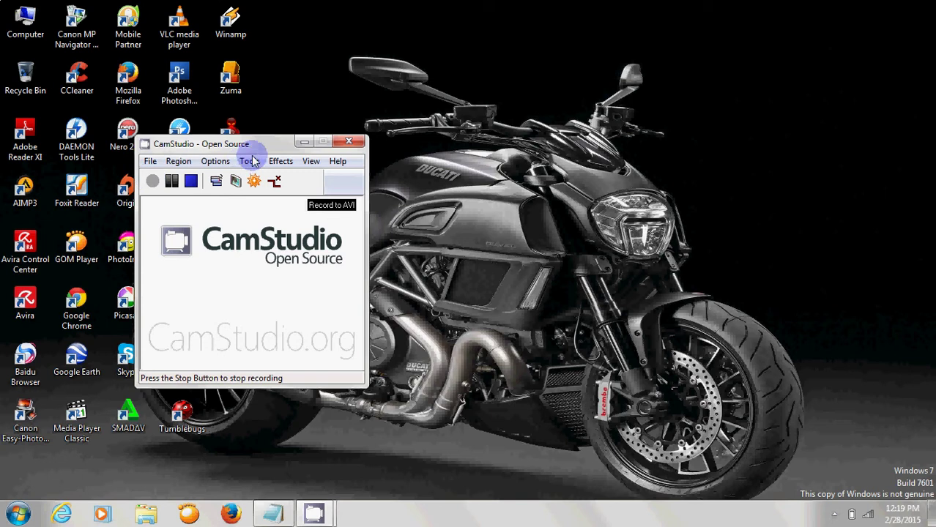
Minimize CamStudio, refresh the desktop a few times, and launch Adobe Photoshop CS3 from its shortcut.
{"action": "left_click", "coordinate": [302, 142]}
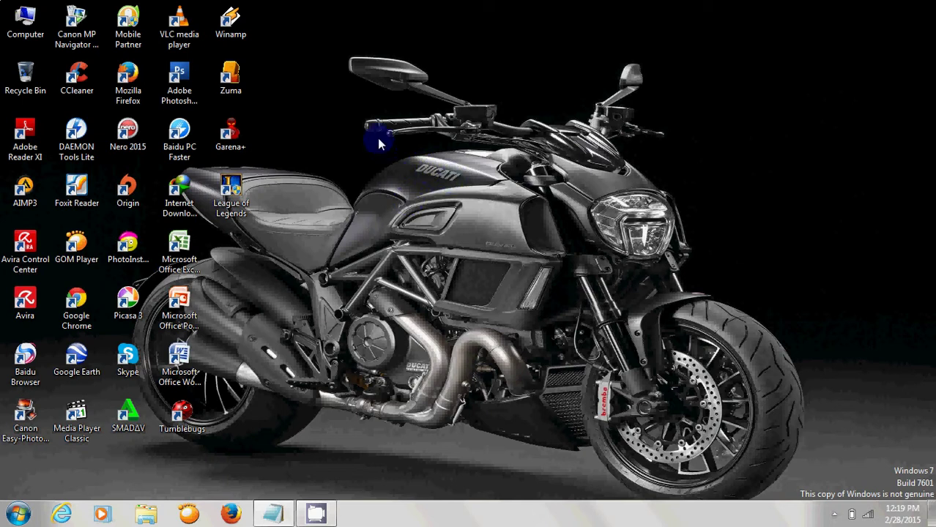
{"action": "right_click", "coordinate": [365, 114]}
{"action": "left_click", "coordinate": [412, 150]}
{"action": "right_click", "coordinate": [407, 146]}
{"action": "left_click", "coordinate": [442, 185]}
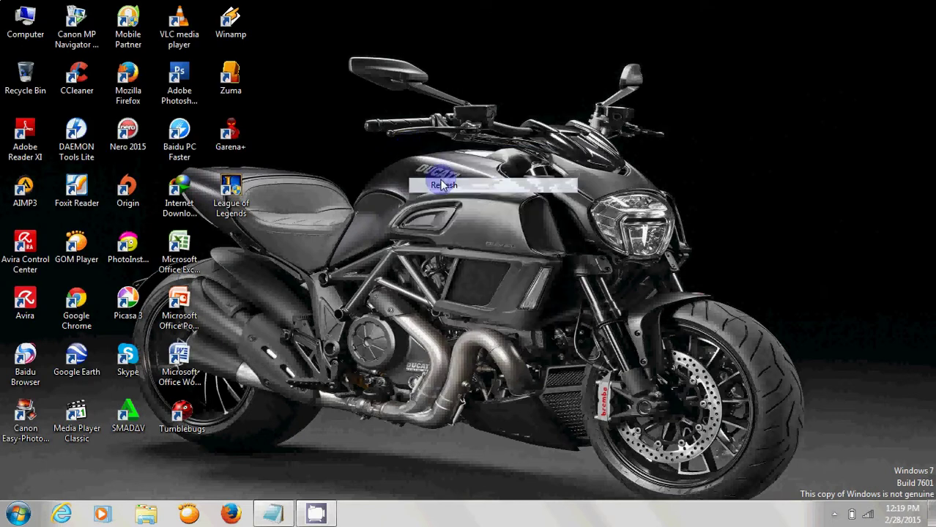
{"action": "right_click", "coordinate": [441, 182]}
{"action": "left_click", "coordinate": [462, 220]}
{"action": "right_click", "coordinate": [454, 126]}
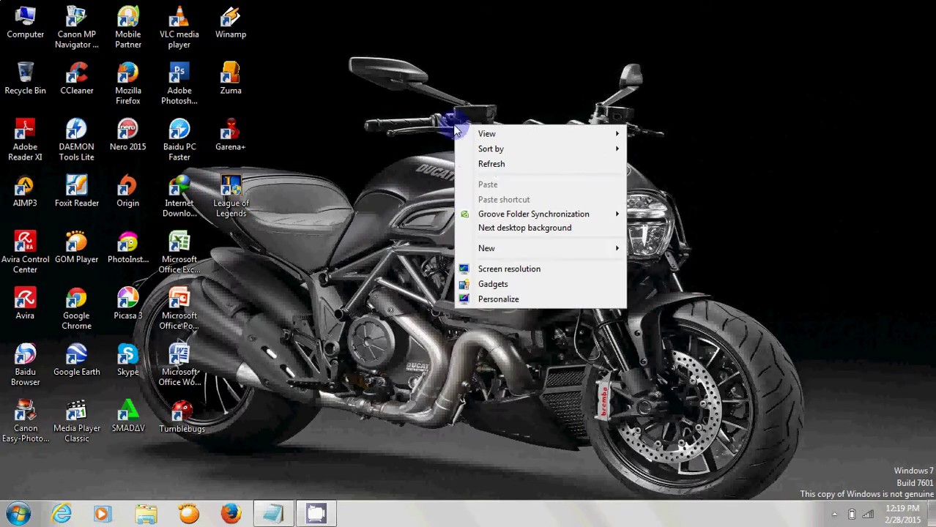
{"action": "left_click", "coordinate": [466, 164]}
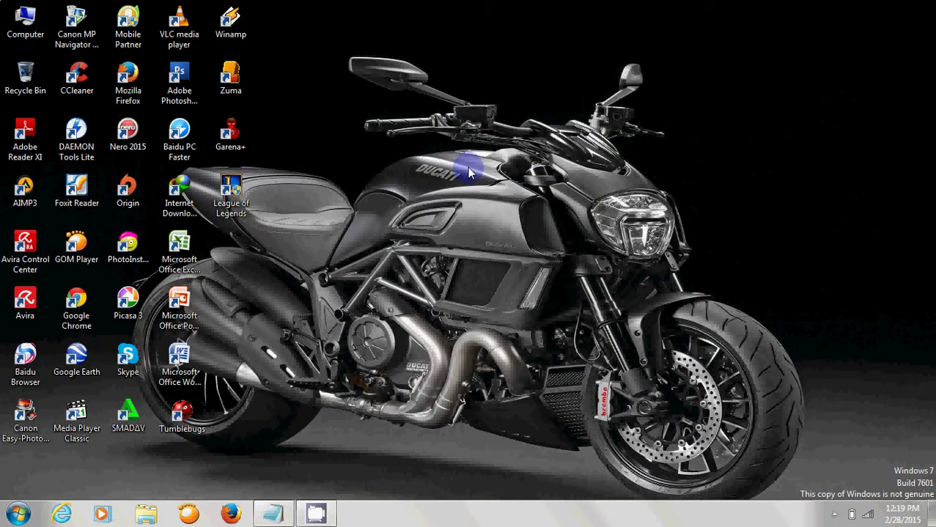
{"action": "left_click", "coordinate": [184, 93]}
{"action": "double_click", "coordinate": [183, 93]}
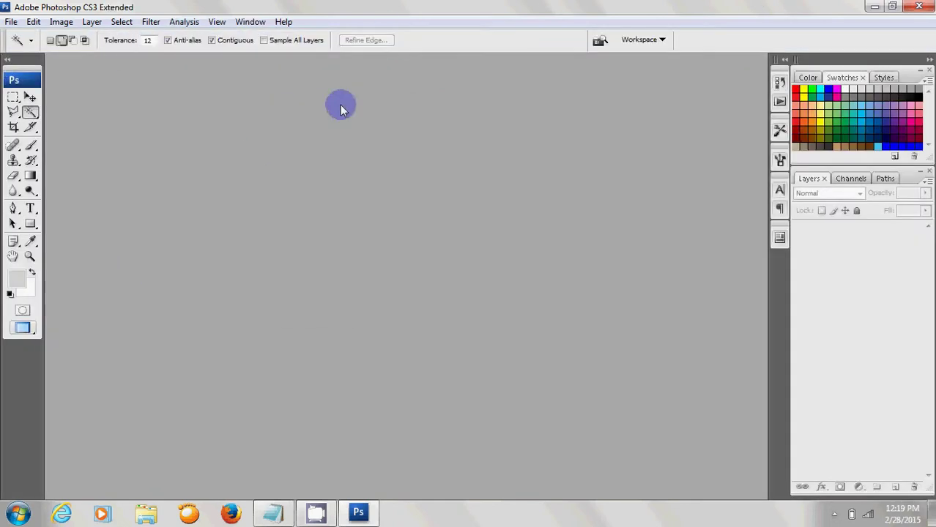
Open Desain Baju.psd from the Downloads folder with File > Open.
{"action": "left_click", "coordinate": [11, 22]}
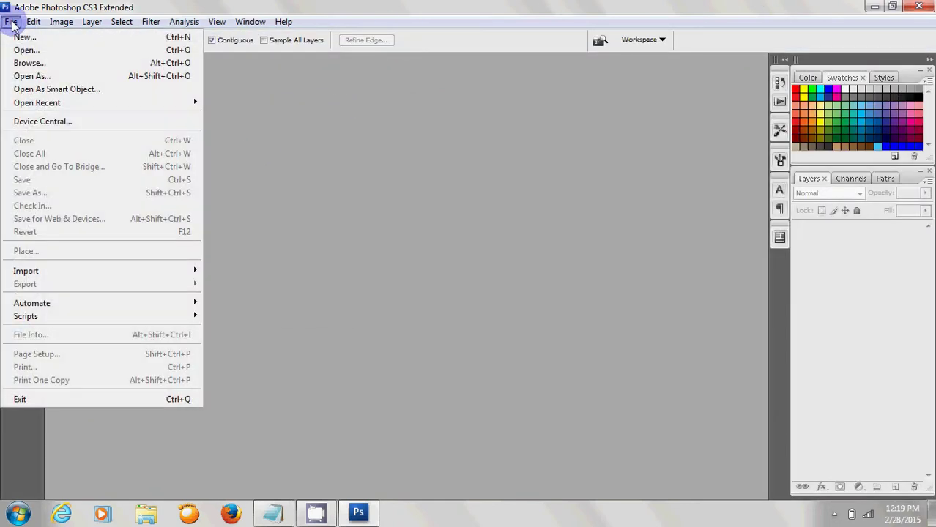
{"action": "left_click", "coordinate": [27, 49]}
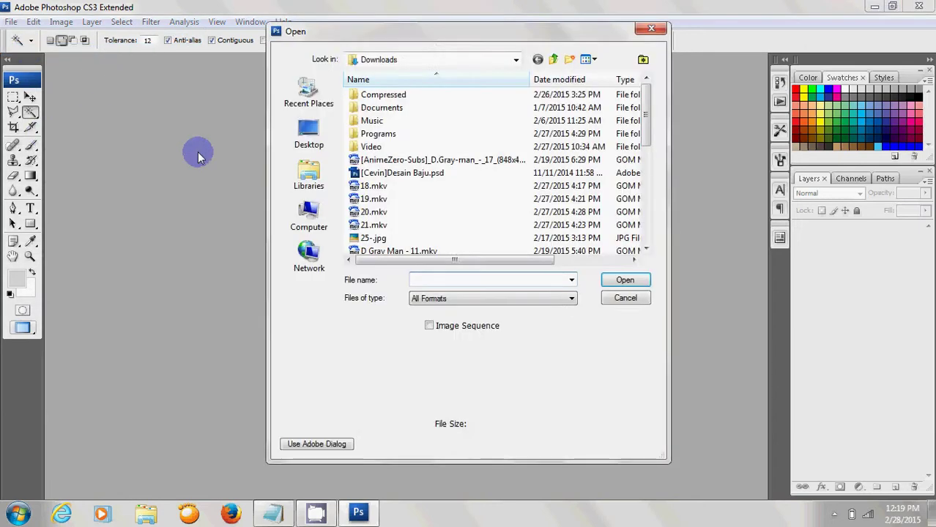
{"action": "left_click", "coordinate": [388, 174]}
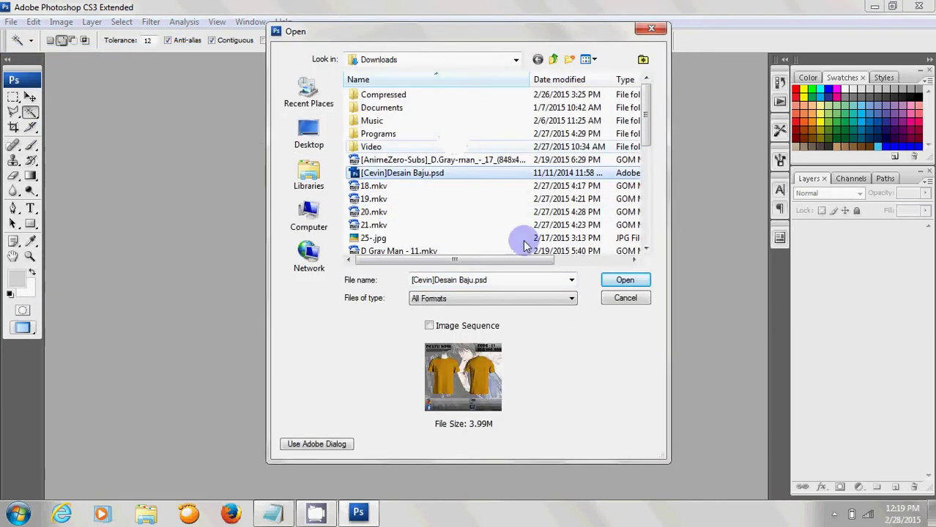
{"action": "left_click", "coordinate": [626, 282]}
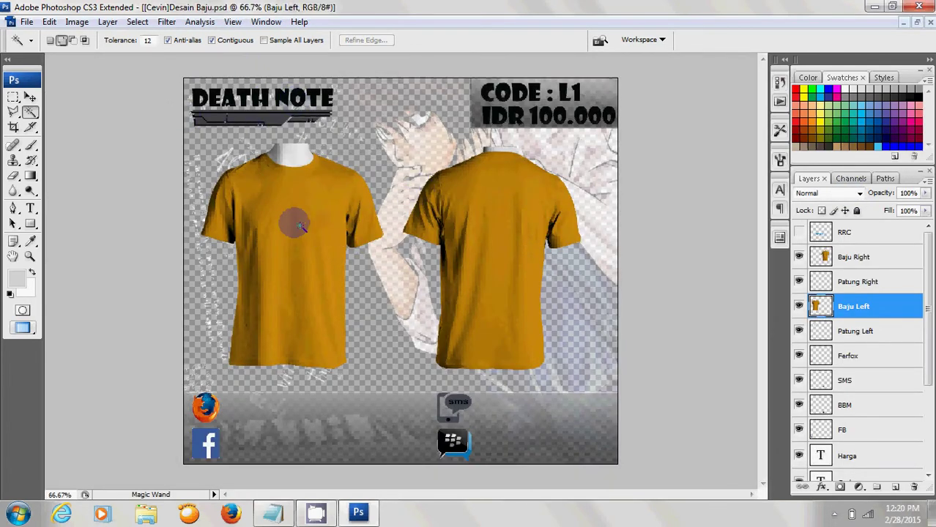
Clip Baju Left to the layer below, then release the clipping mask again.
{"action": "double_click", "coordinate": [852, 308]}
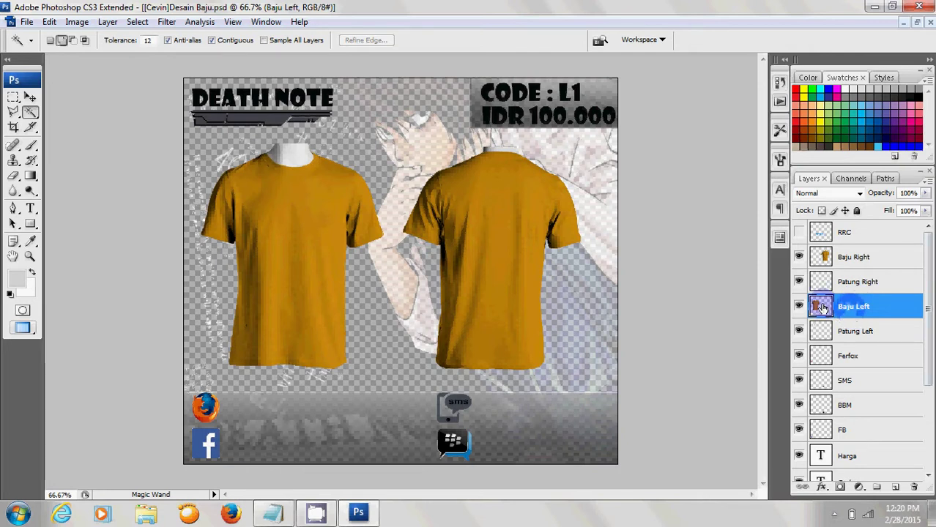
{"action": "right_click", "coordinate": [848, 313]}
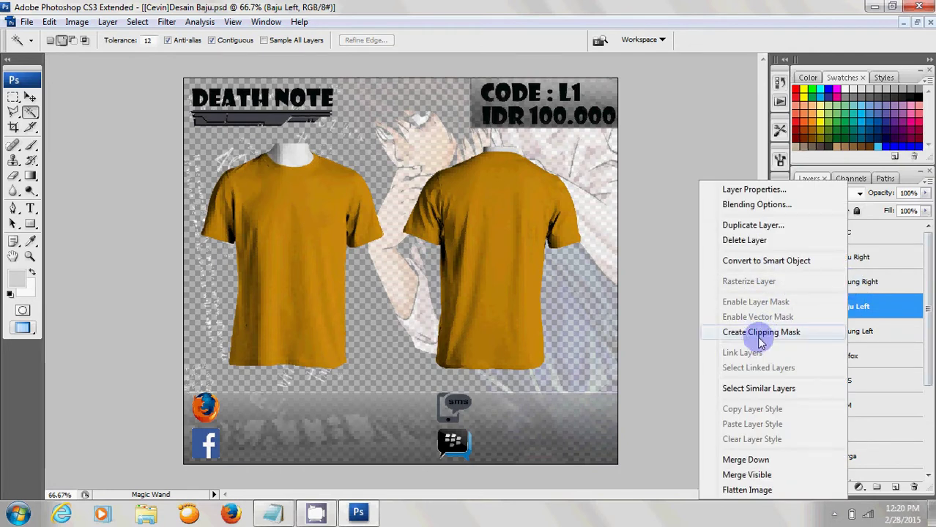
{"action": "left_click", "coordinate": [757, 332]}
{"action": "right_click", "coordinate": [869, 309]}
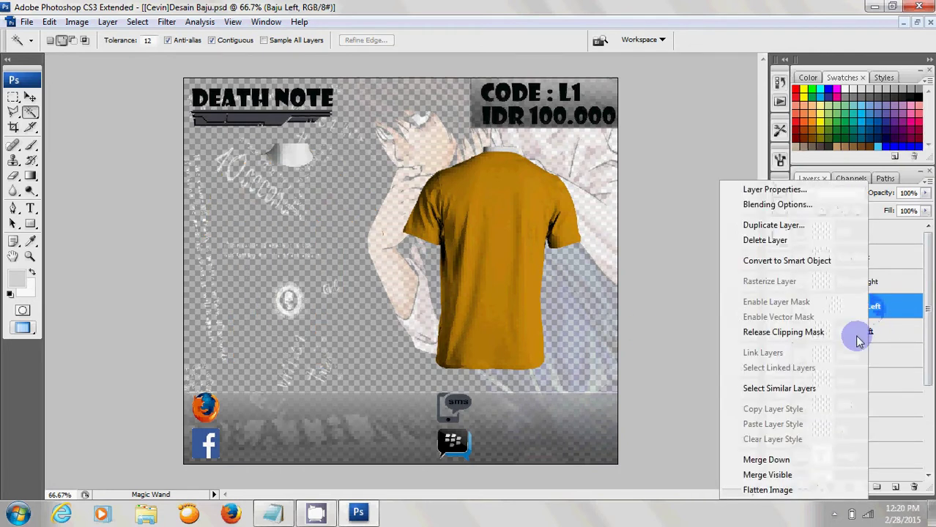
{"action": "left_click", "coordinate": [806, 336]}
Duplicate Baju Left as Biru L and lock its transparent pixels.
{"action": "right_click", "coordinate": [861, 304]}
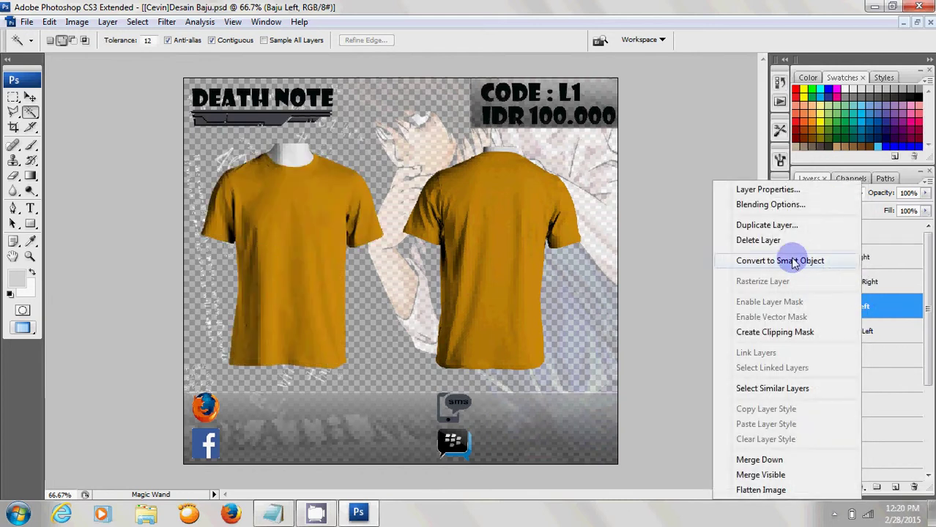
{"action": "left_click", "coordinate": [767, 224]}
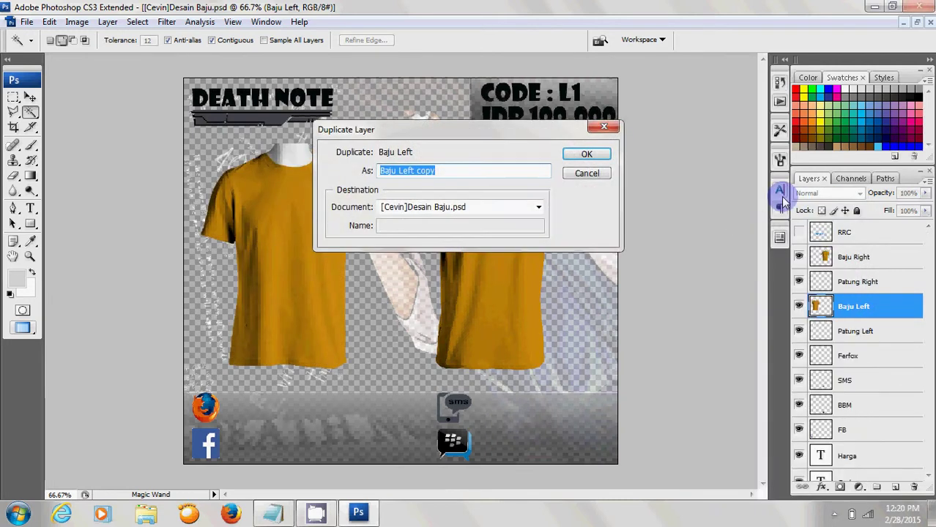
{"action": "key", "text": "BackSpace"}
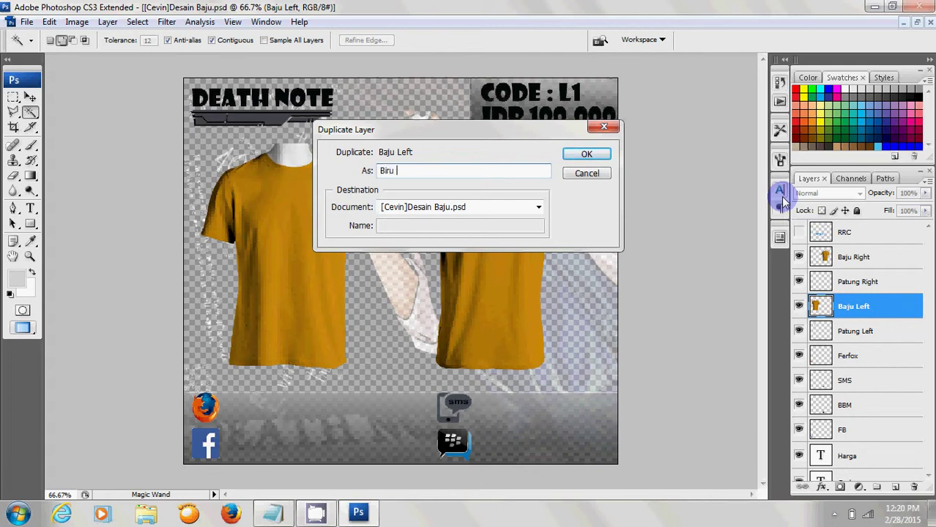
{"action": "left_click", "coordinate": [589, 154]}
{"action": "left_click", "coordinate": [861, 307]}
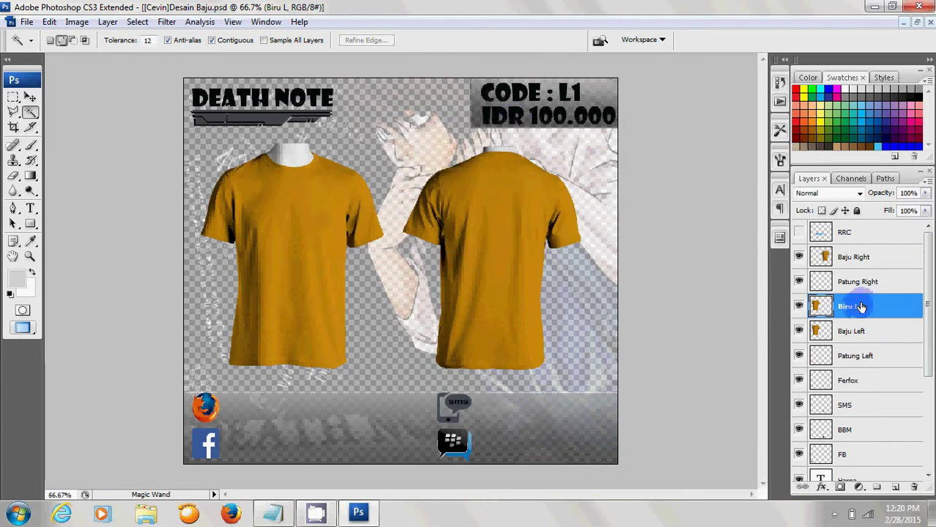
{"action": "left_click", "coordinate": [822, 210]}
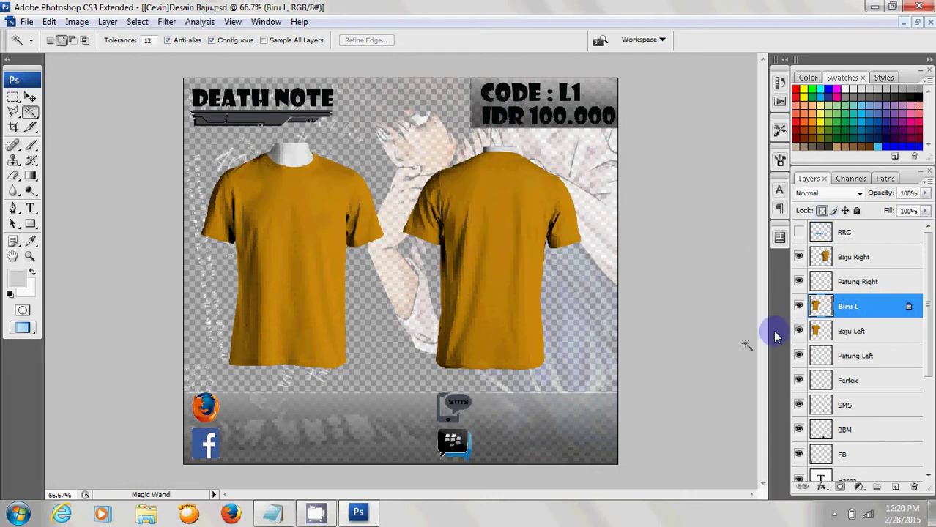
{"action": "left_click", "coordinate": [77, 22]}
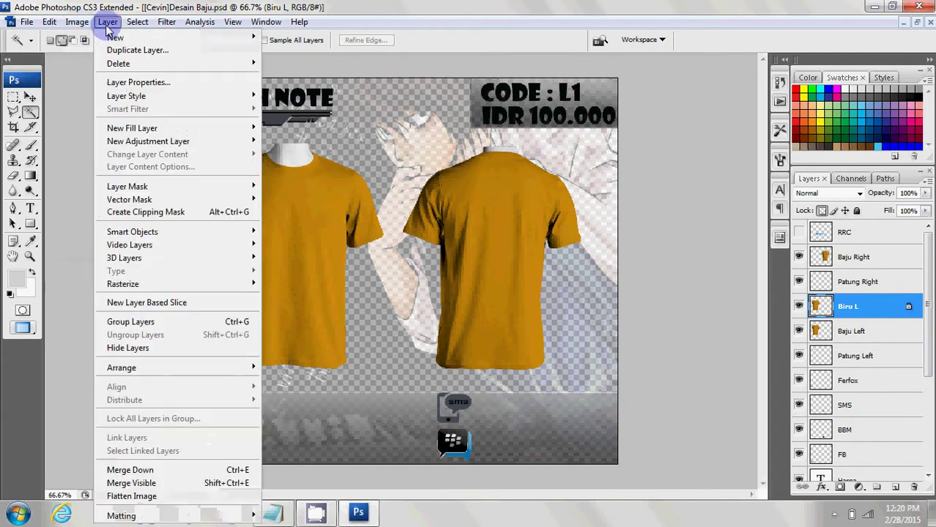
Add a Solid Color fill layer named Biru L in navy #121e93.
{"action": "left_click", "coordinate": [180, 128]}
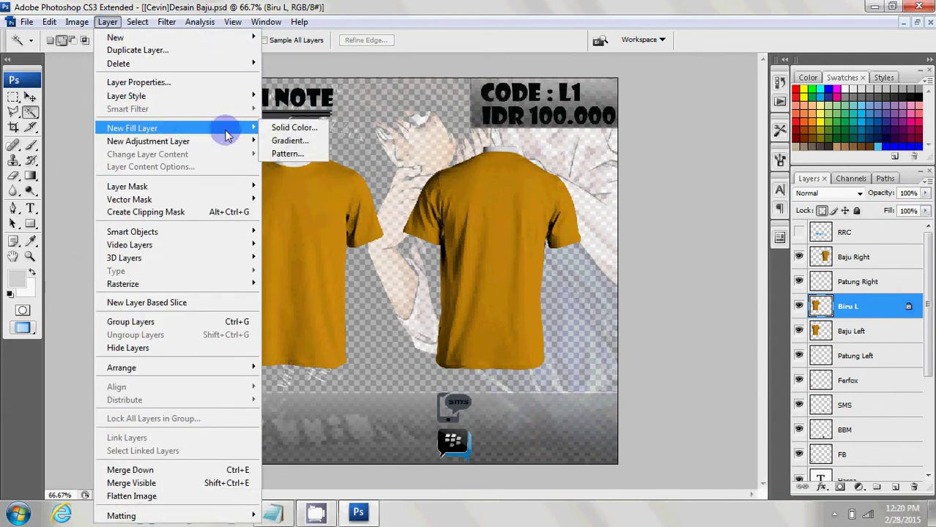
{"action": "left_click", "coordinate": [284, 128]}
{"action": "type", "text": "Biru L"}
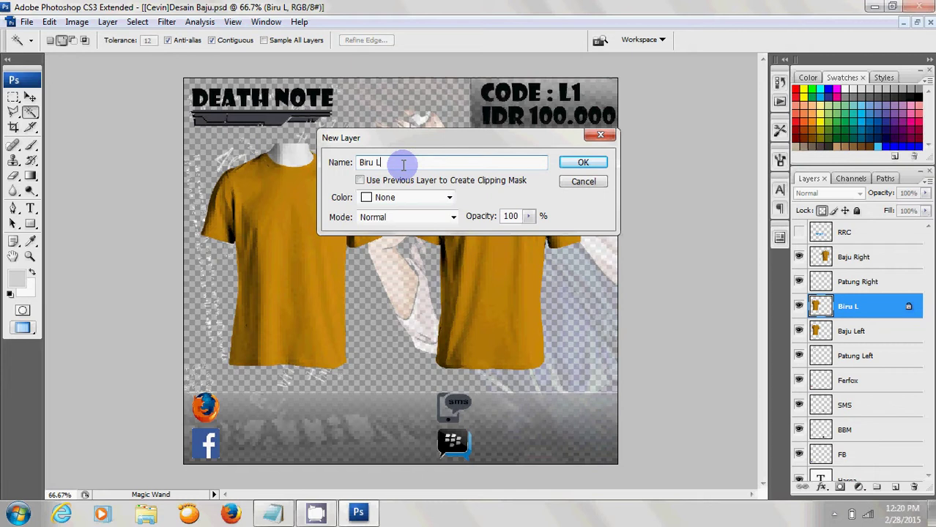
{"action": "left_click", "coordinate": [583, 162]}
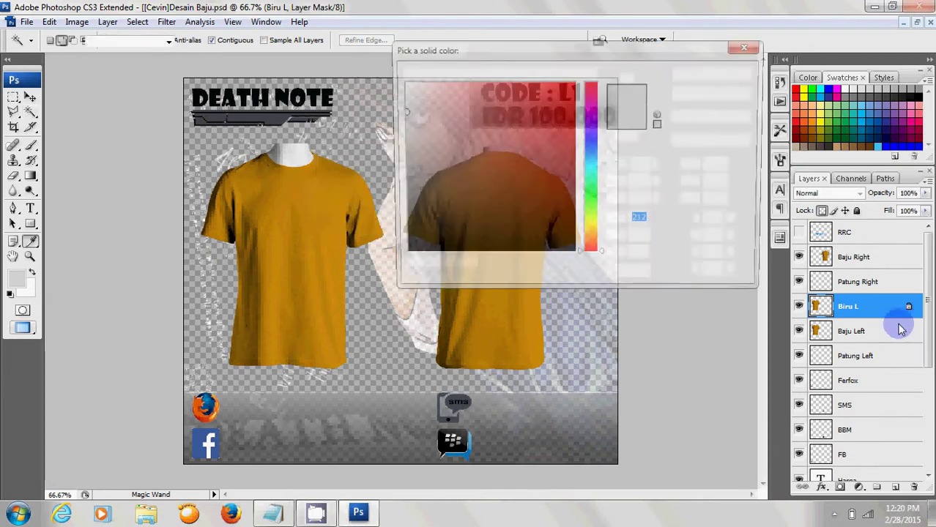
{"action": "left_click", "coordinate": [595, 142]}
{"action": "mouse_move", "coordinate": [562, 130]}
{"action": "left_mouse_down"}
{"action": "mouse_move", "coordinate": [574, 94]}
{"action": "mouse_move", "coordinate": [553, 151]}
{"action": "left_mouse_up"}
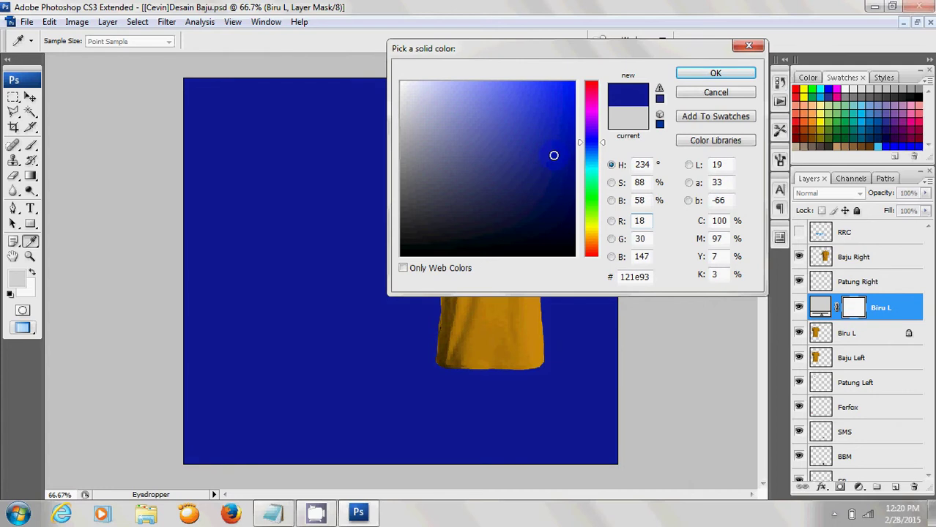
{"action": "left_click", "coordinate": [711, 73]}
Delete the navy fill's layer mask and clip it to the Biru L copy.
{"action": "right_click", "coordinate": [853, 306]}
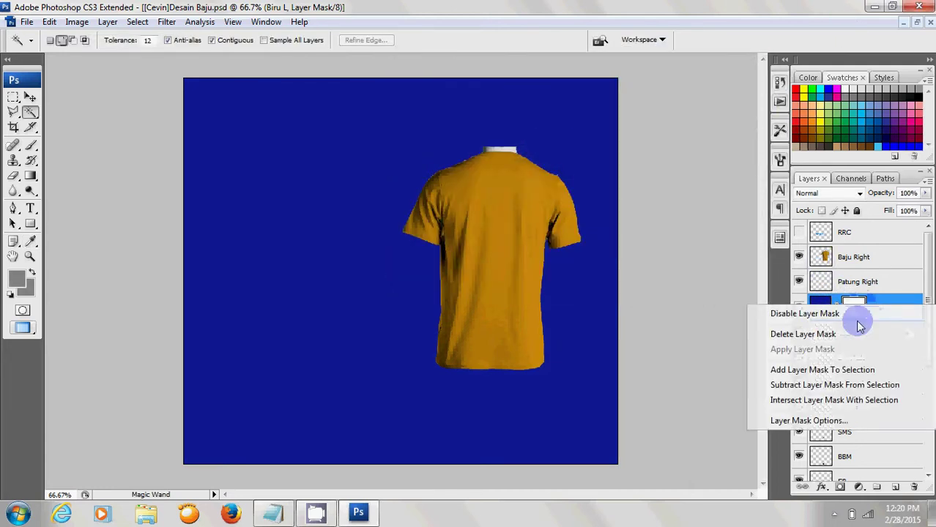
{"action": "left_click", "coordinate": [798, 334]}
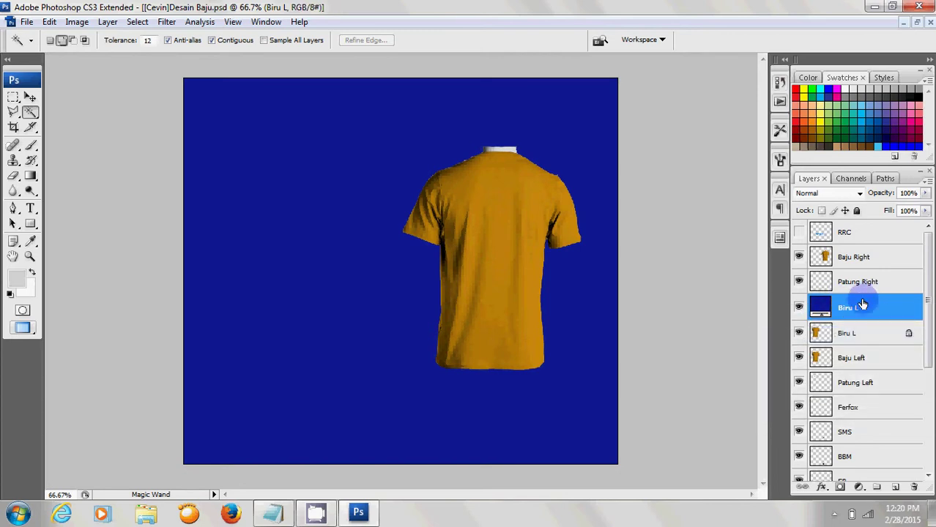
{"action": "right_click", "coordinate": [841, 311]}
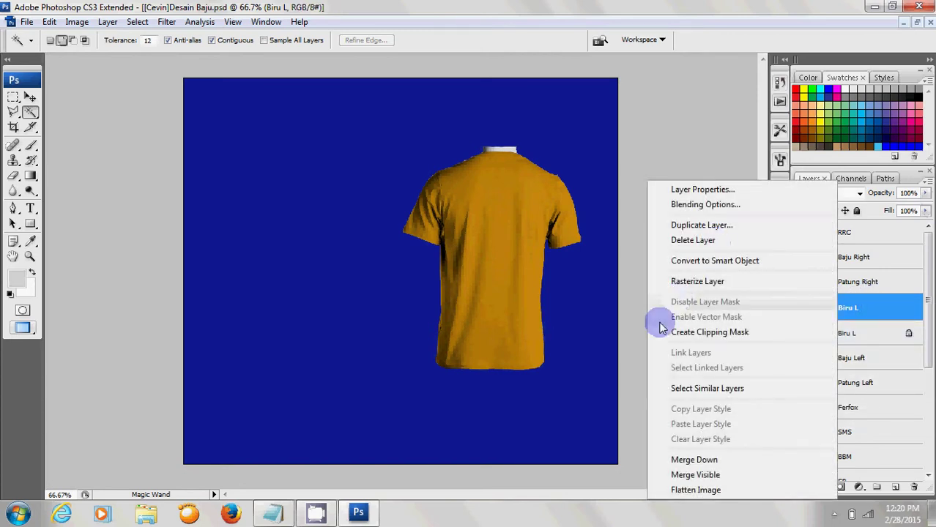
{"action": "left_click", "coordinate": [688, 333]}
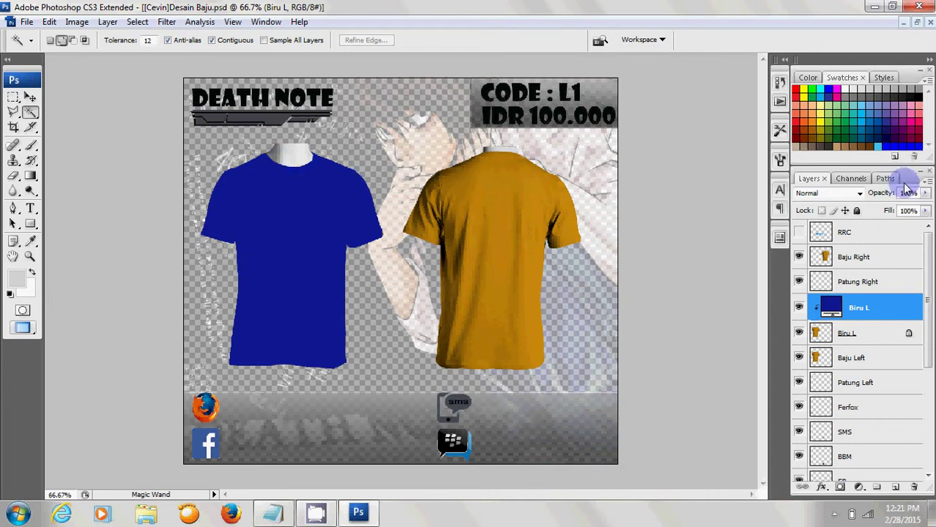
Duplicate Baju Left as Shadow L, move it above the navy fill, and set it to Multiply.
{"action": "right_click", "coordinate": [859, 358]}
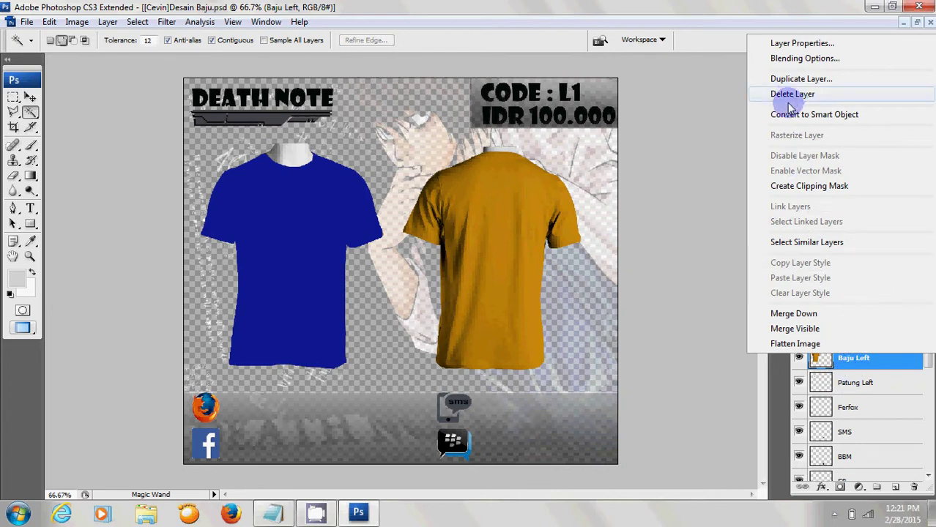
{"action": "left_click", "coordinate": [797, 82]}
{"action": "type", "text": "Shadow L"}
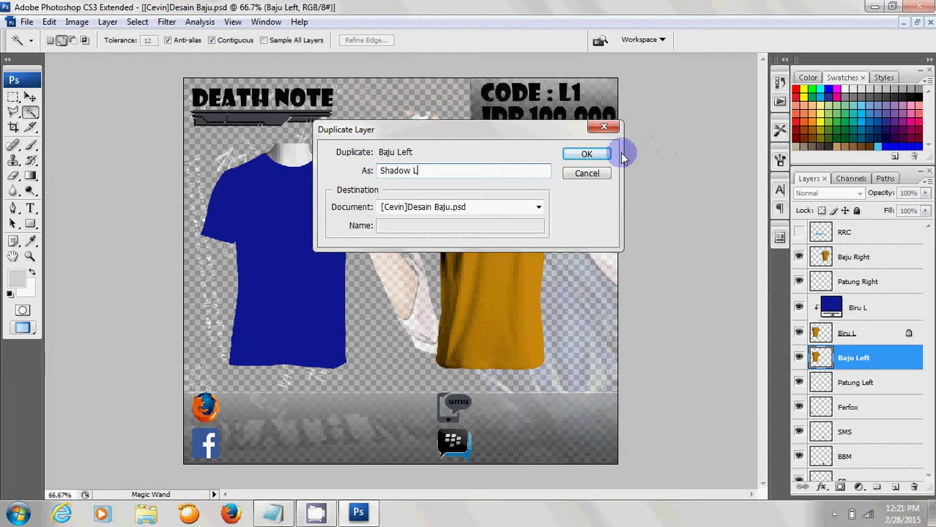
{"action": "left_click", "coordinate": [591, 153]}
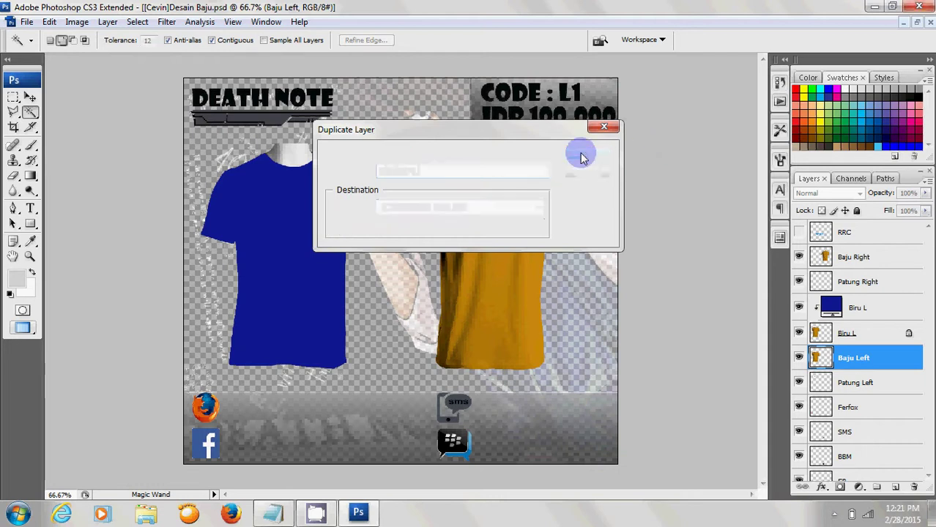
{"action": "left_click_drag", "start_coordinate": [879, 359], "coordinate": [869, 298]}
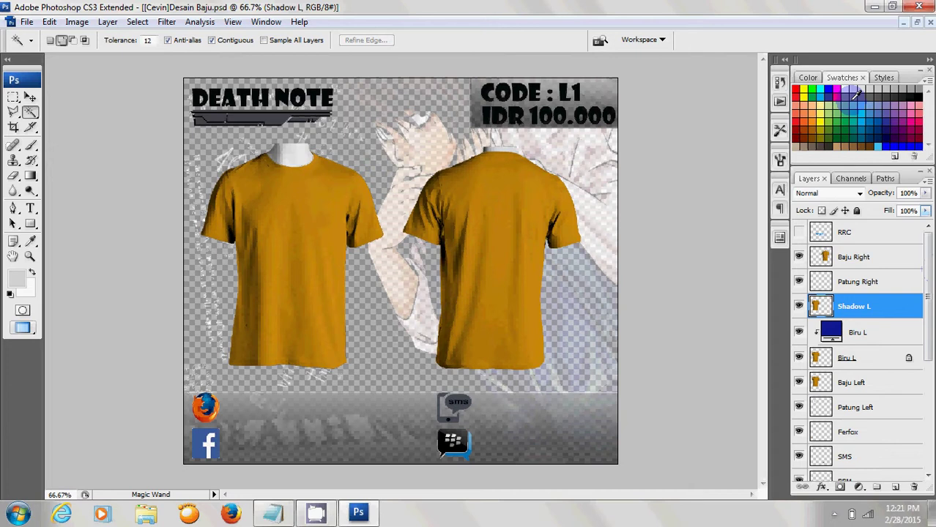
{"action": "left_click", "coordinate": [843, 193]}
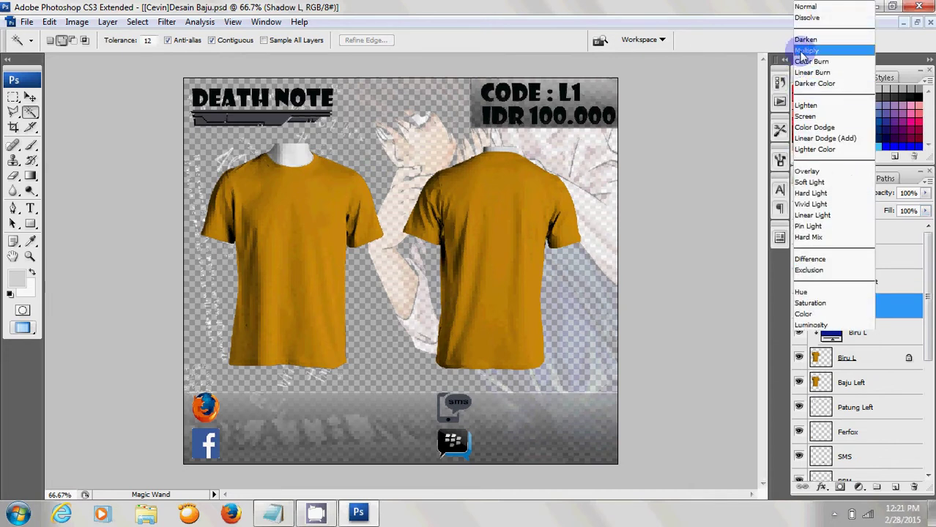
{"action": "left_click", "coordinate": [805, 51]}
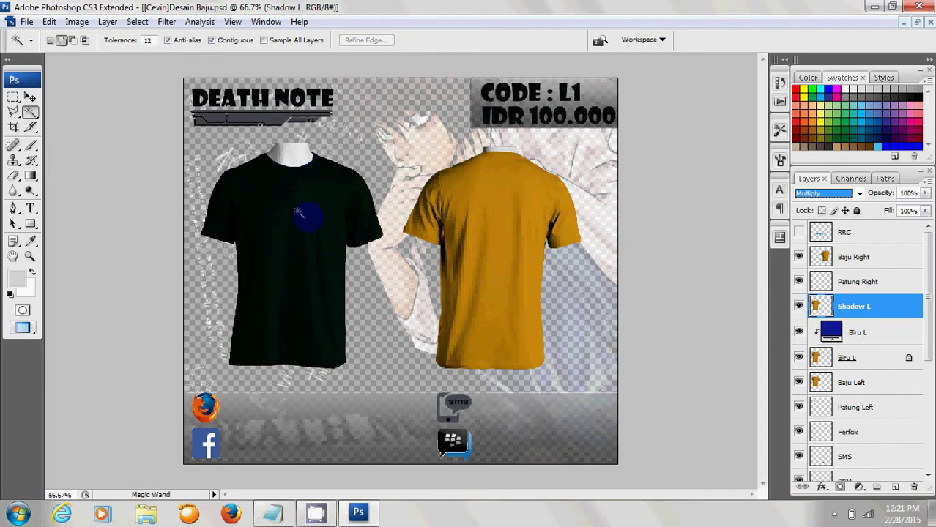
{"action": "left_click", "coordinate": [77, 22]}
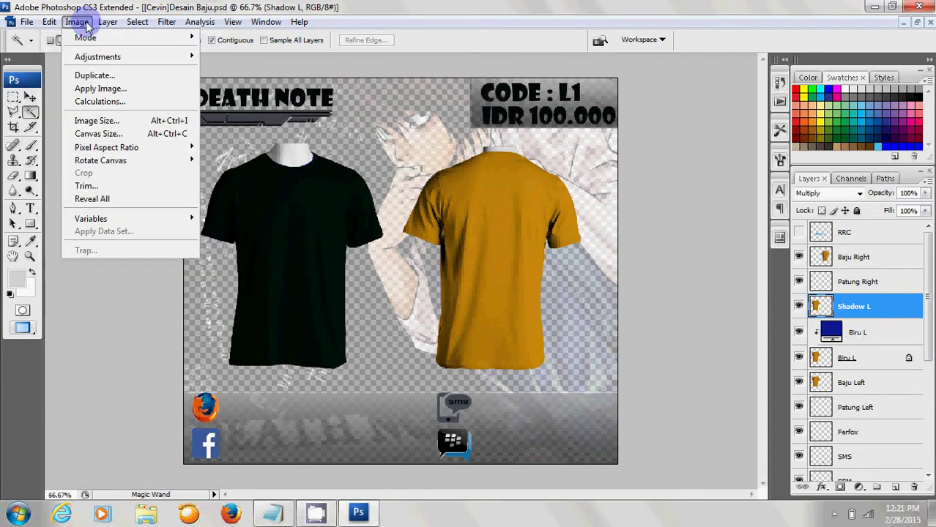
{"action": "mouse_move", "coordinate": [131, 57]}
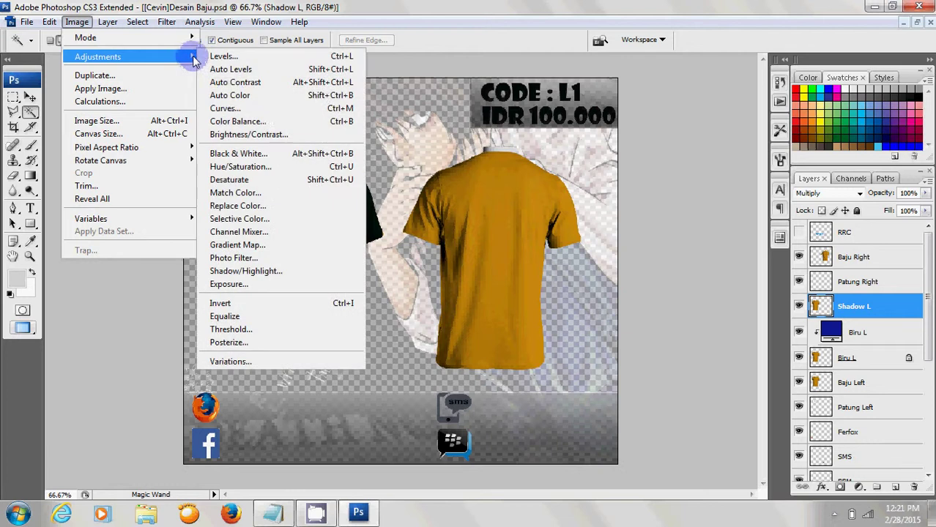
Try and undo Auto Color, then raise a Curves point to lighten Shadow L.
{"action": "left_click", "coordinate": [230, 95]}
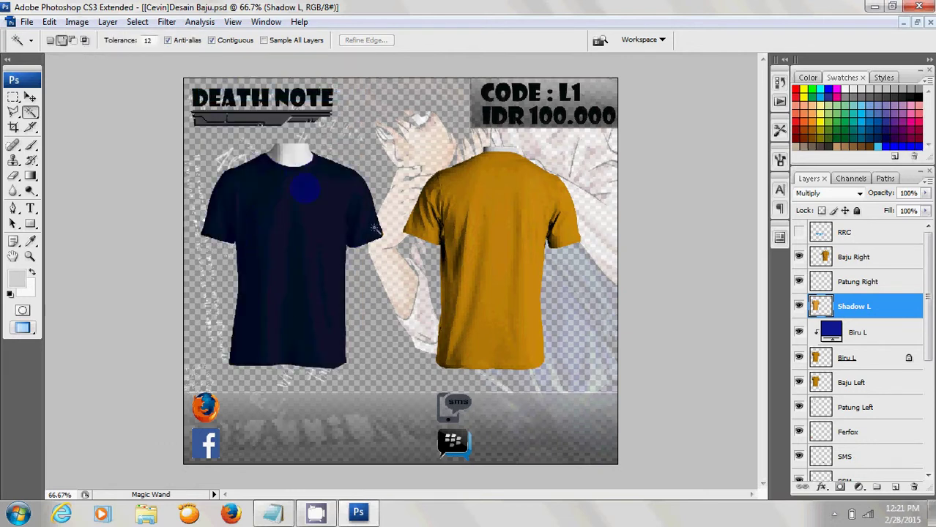
{"action": "left_click", "coordinate": [108, 22]}
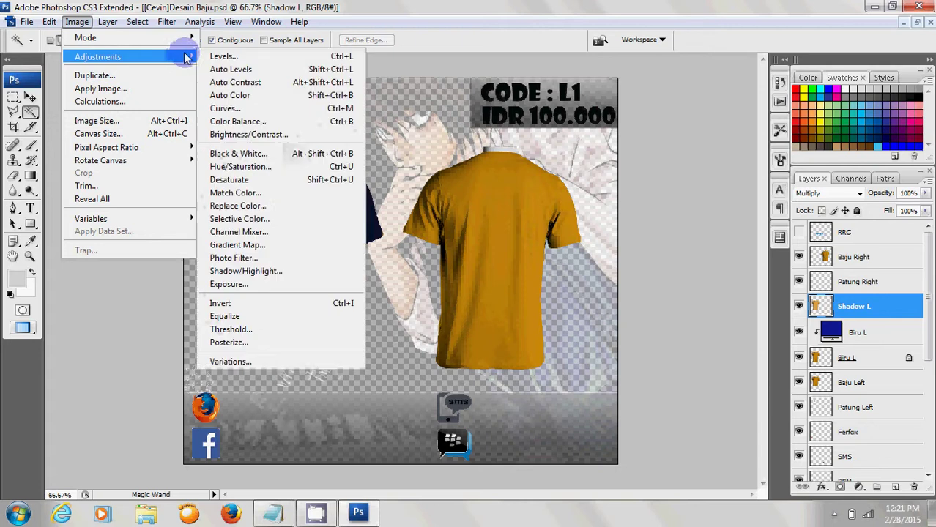
{"action": "left_click", "coordinate": [225, 109]}
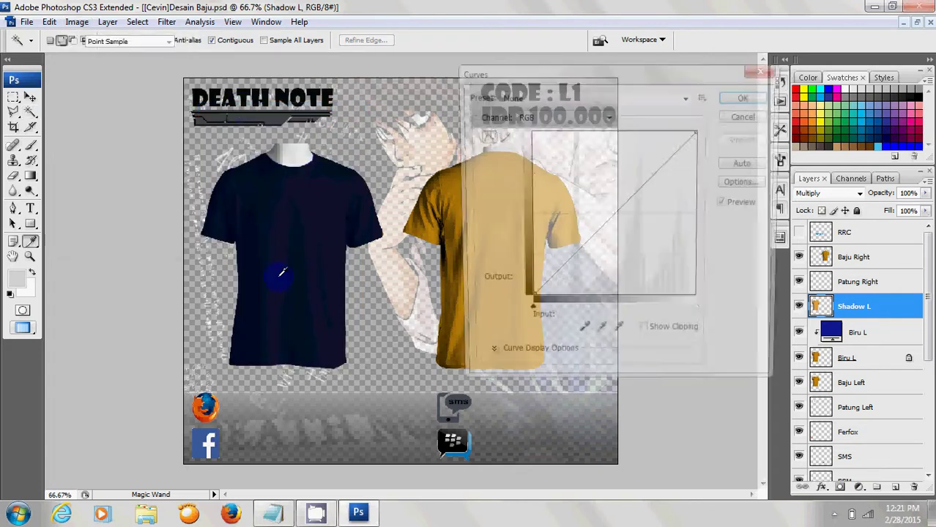
{"action": "mouse_move", "coordinate": [600, 233]}
{"action": "left_mouse_down"}
{"action": "mouse_move", "coordinate": [565, 205]}
{"action": "mouse_move", "coordinate": [565, 189]}
{"action": "mouse_move", "coordinate": [561, 209]}
{"action": "left_mouse_up"}
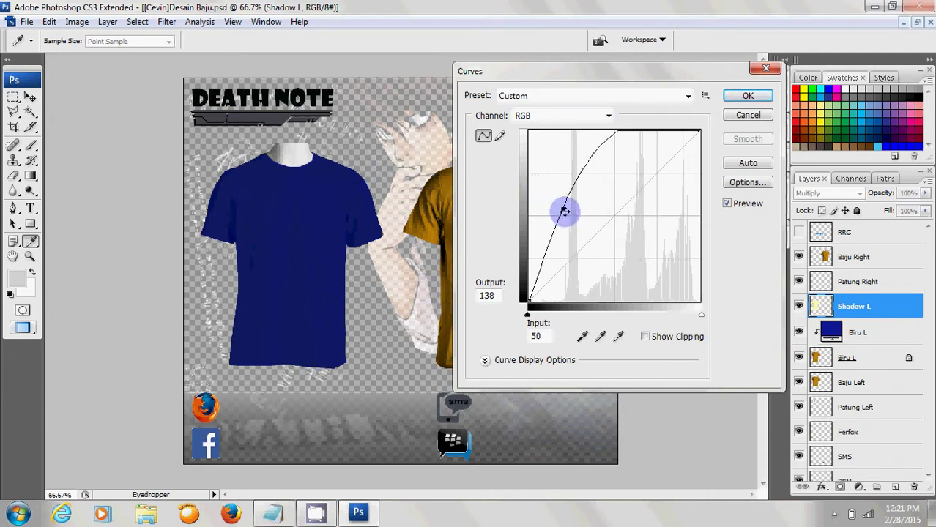
{"action": "left_click_drag", "start_coordinate": [563, 207], "coordinate": [577, 196]}
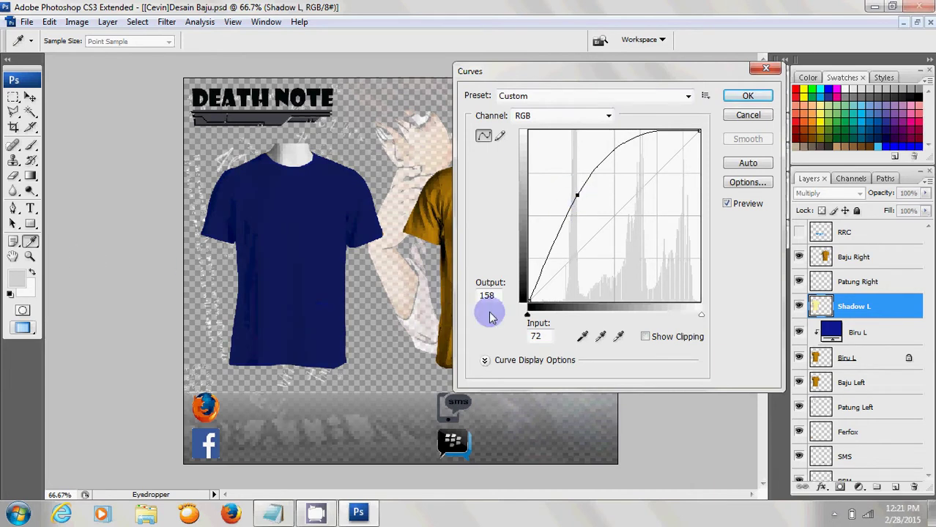
Note the curve values (input 72, output 158) in Notepad and apply the Curves adjustment.
{"action": "left_click", "coordinate": [272, 513]}
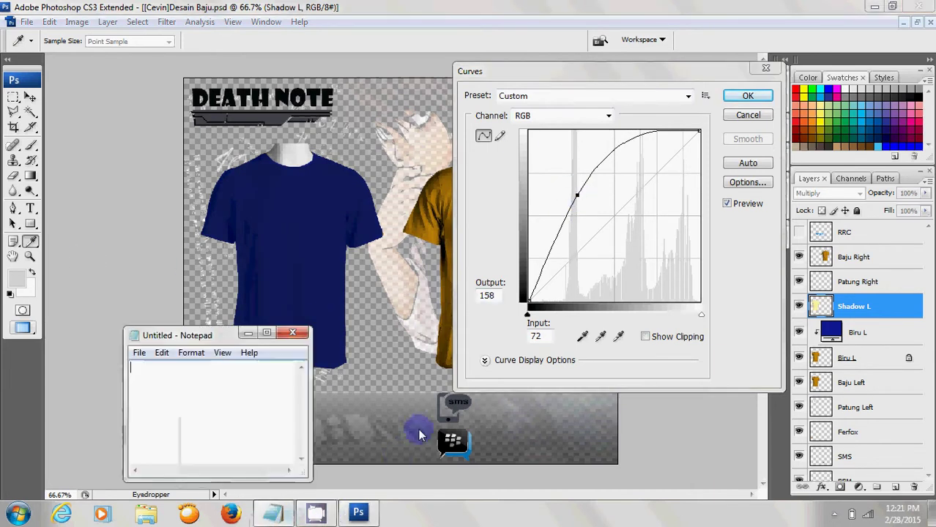
{"action": "left_click_drag", "start_coordinate": [210, 336], "coordinate": [164, 160]}
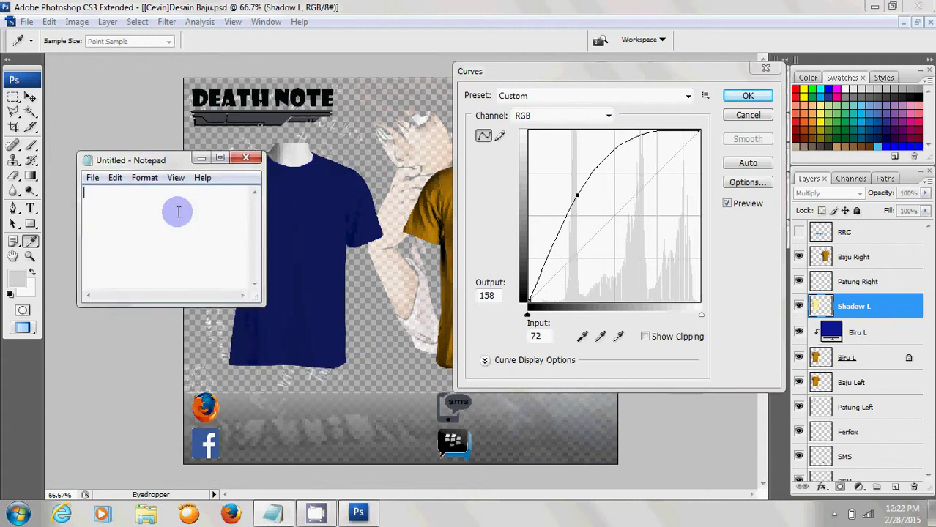
{"action": "left_click", "coordinate": [495, 308]}
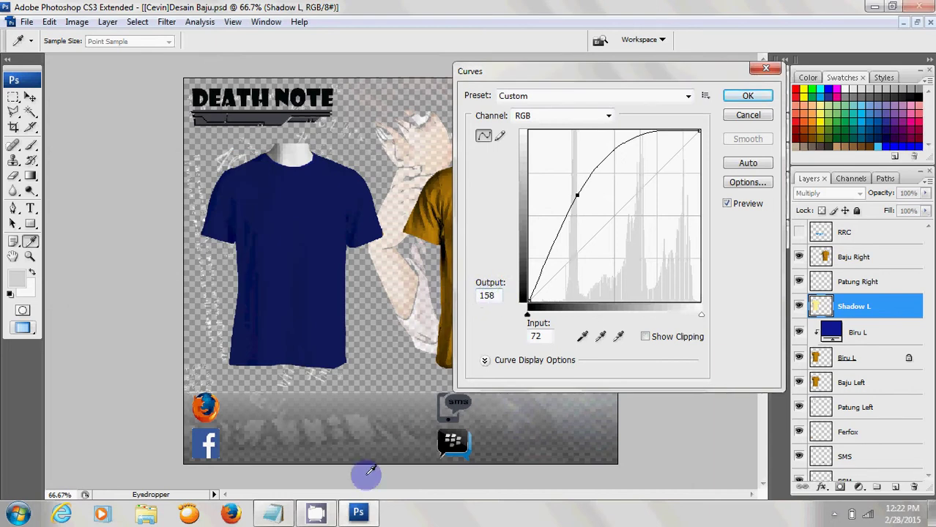
{"action": "left_click", "coordinate": [275, 515]}
{"action": "type", "text": "IP : 72"}
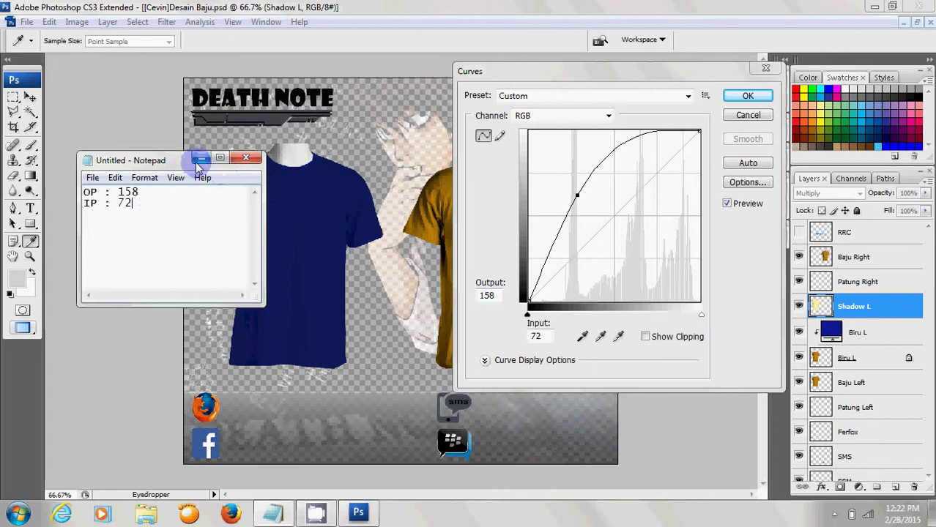
{"action": "left_click", "coordinate": [200, 157]}
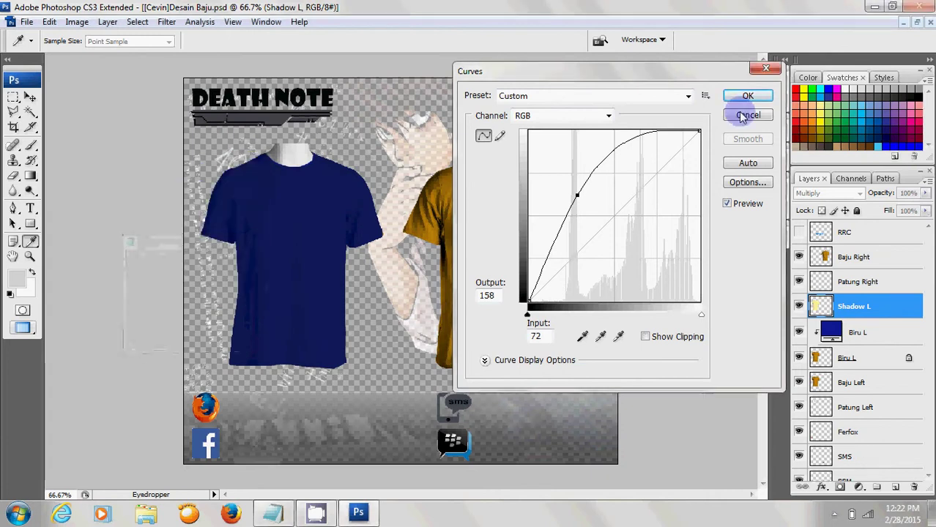
{"action": "left_click", "coordinate": [746, 96]}
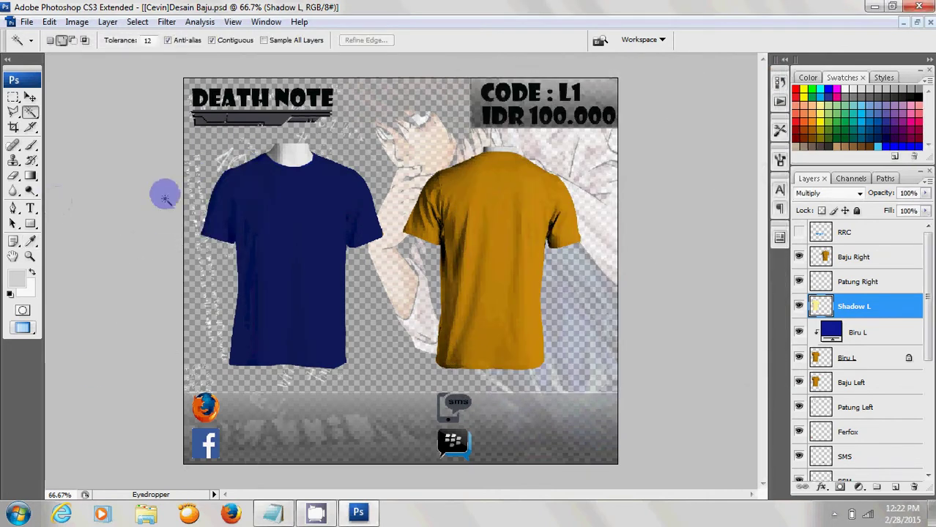
Set Levels on Shadow L to input values 110, 2.46 and 255.
{"action": "left_click", "coordinate": [107, 21]}
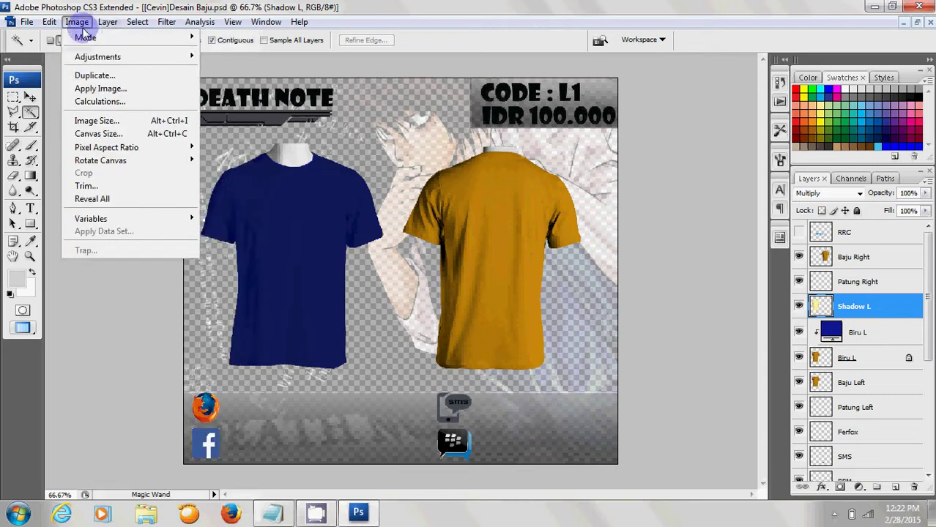
{"action": "mouse_move", "coordinate": [98, 56]}
{"action": "left_click", "coordinate": [234, 61]}
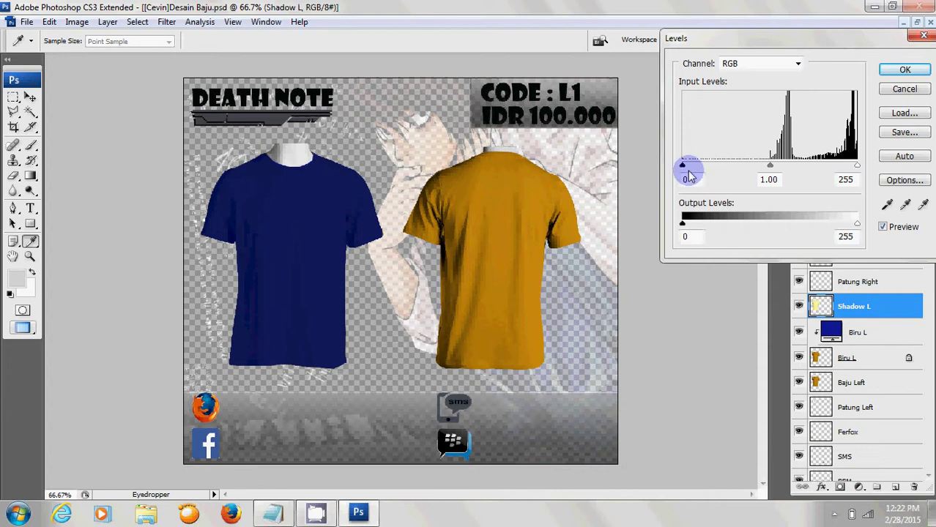
{"action": "left_click_drag", "start_coordinate": [683, 167], "coordinate": [737, 167]}
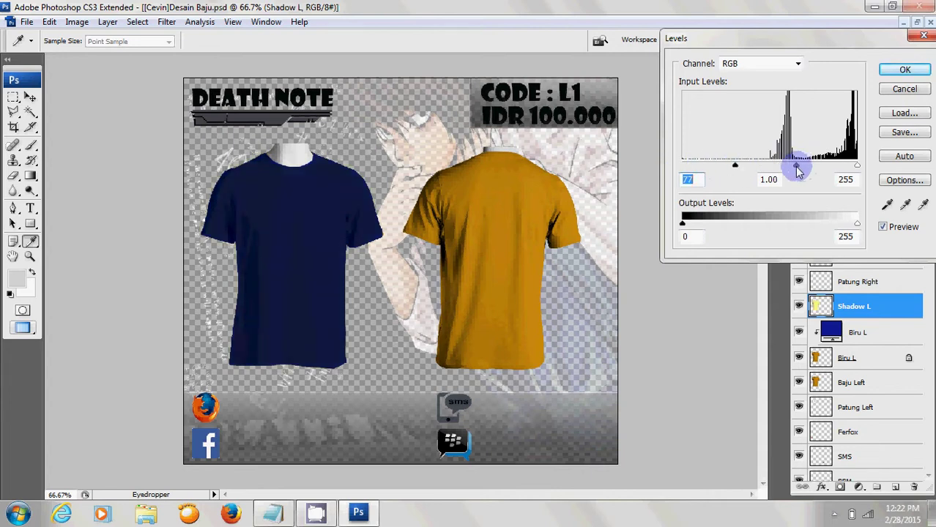
{"action": "left_click_drag", "start_coordinate": [797, 167], "coordinate": [765, 167]}
{"action": "mouse_move", "coordinate": [857, 173]}
{"action": "left_mouse_down"}
{"action": "mouse_move", "coordinate": [834, 169]}
{"action": "mouse_move", "coordinate": [856, 158]}
{"action": "left_mouse_up"}
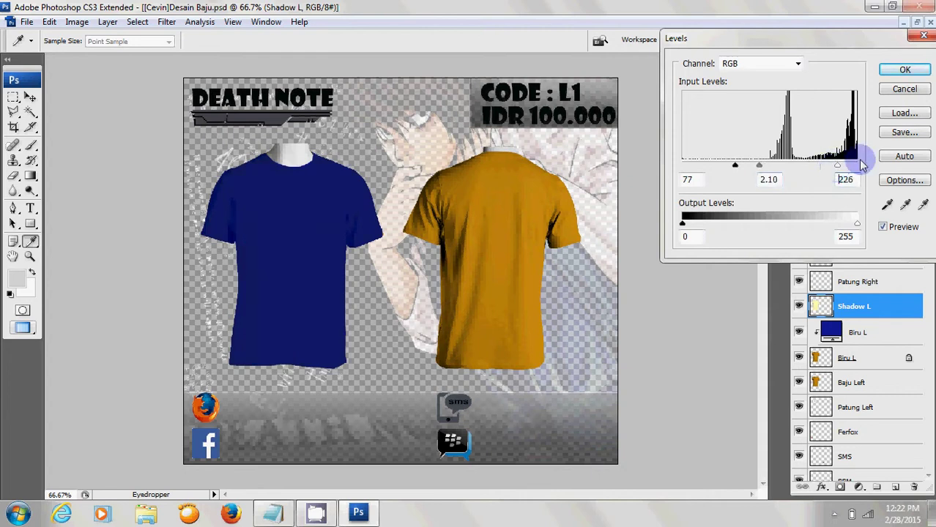
{"action": "mouse_move", "coordinate": [764, 167]}
{"action": "left_mouse_down"}
{"action": "mouse_move", "coordinate": [785, 166]}
{"action": "mouse_move", "coordinate": [758, 163]}
{"action": "left_mouse_up"}
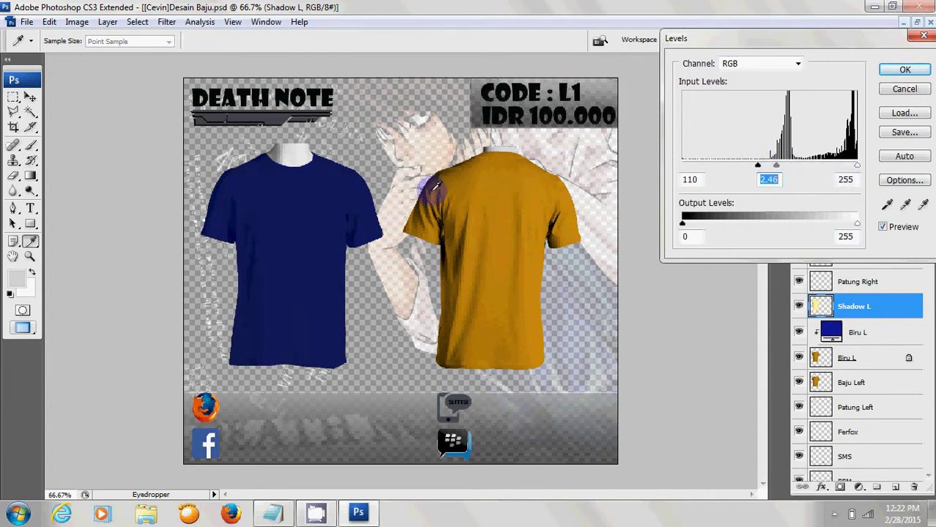
Record the Levels values in Notepad and apply the adjustment.
{"action": "left_click", "coordinate": [357, 515]}
{"action": "left_click", "coordinate": [315, 513]}
{"action": "left_click", "coordinate": [165, 208]}
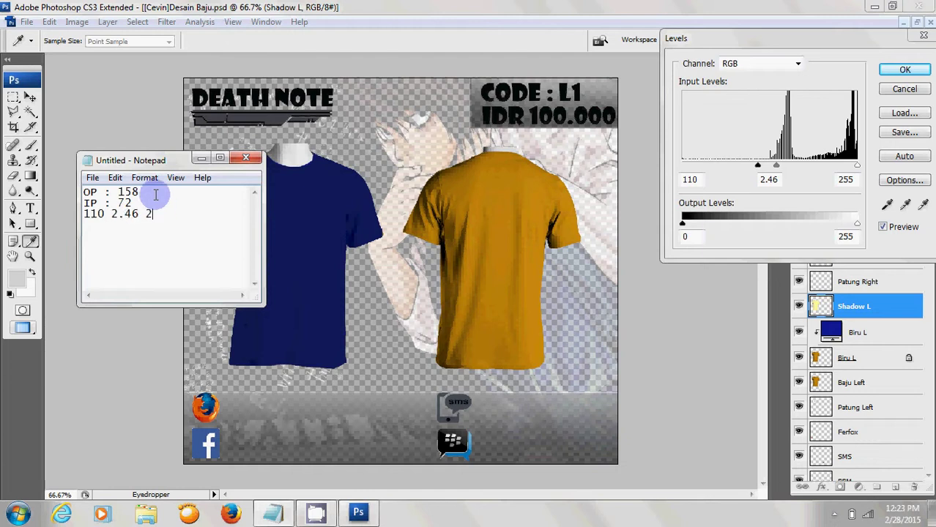
{"action": "left_click", "coordinate": [199, 158]}
{"action": "left_click", "coordinate": [906, 69]}
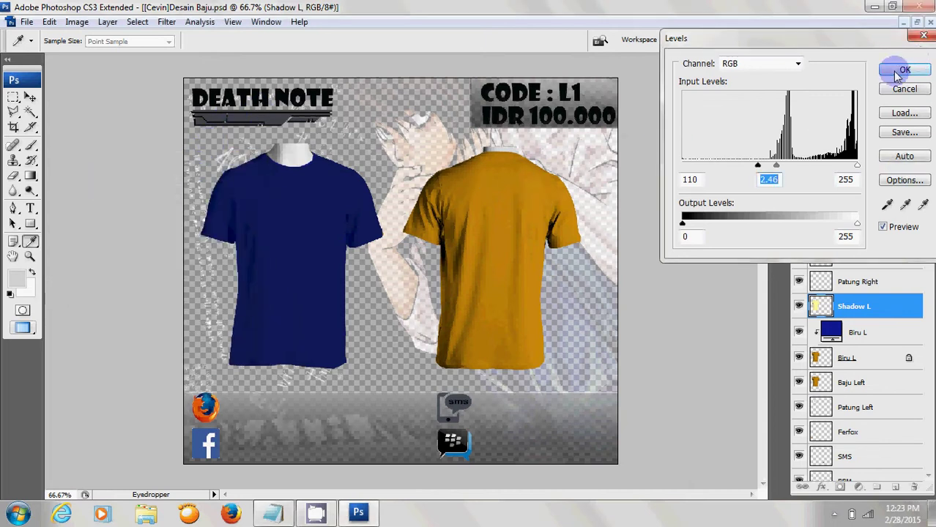
{"action": "key", "text": "w"}
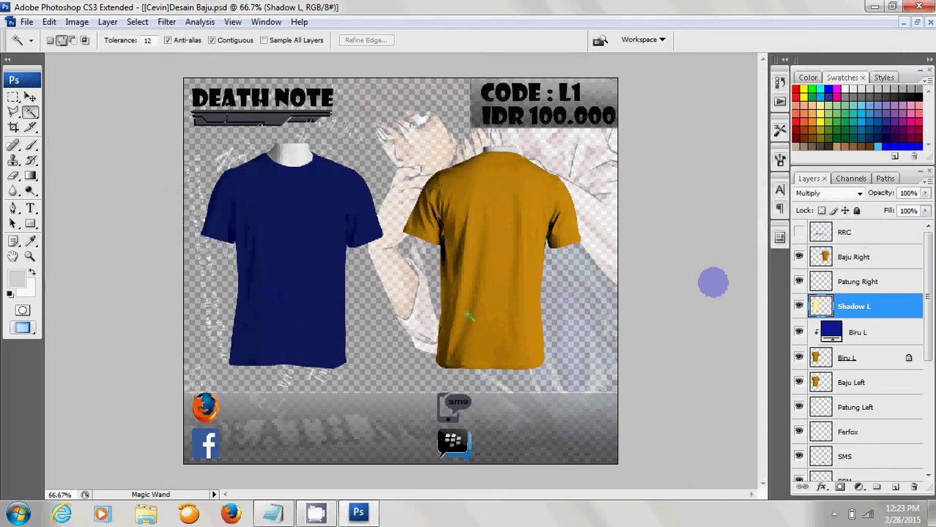
Duplicate Baju Right as Biru R, lock its transparency, and add a Solid Color fill layer.
{"action": "left_click", "coordinate": [842, 258]}
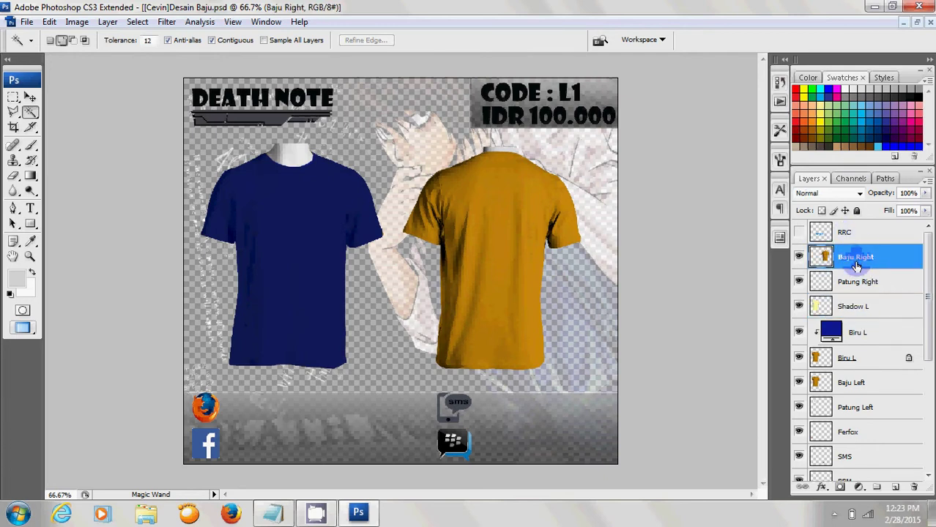
{"action": "right_click", "coordinate": [851, 257]}
{"action": "left_click", "coordinate": [700, 227]}
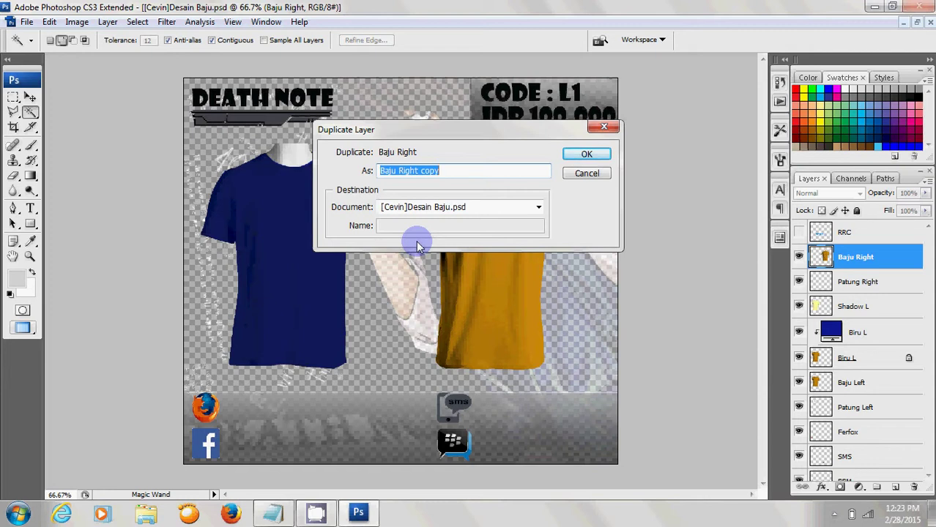
{"action": "type", "text": "Biru R"}
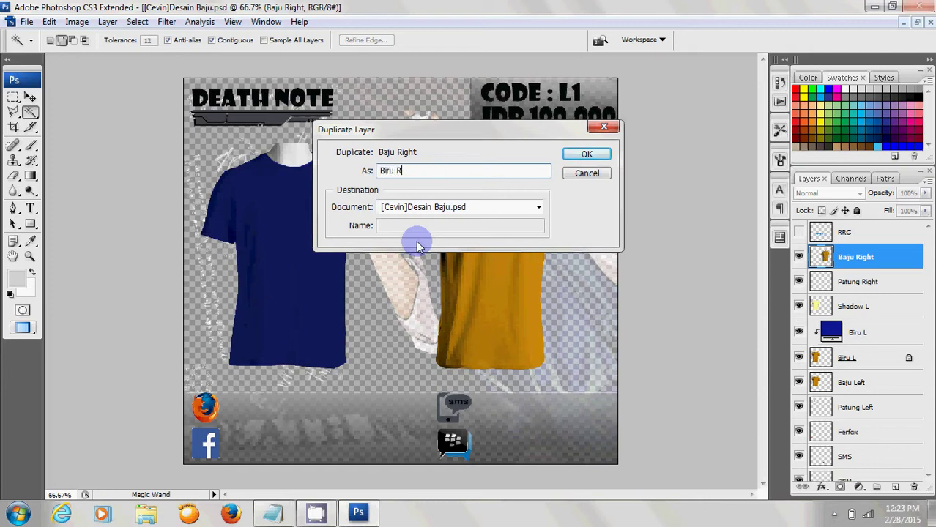
{"action": "left_click", "coordinate": [590, 154]}
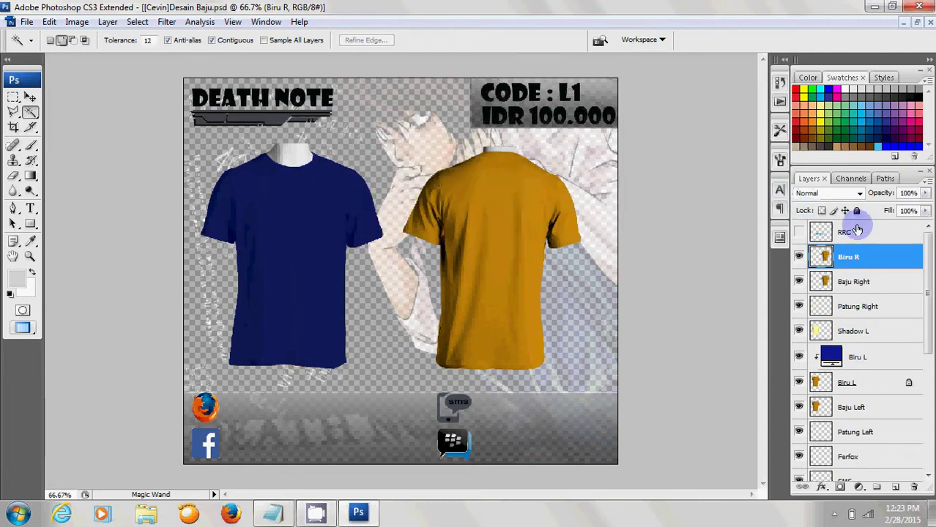
{"action": "left_click", "coordinate": [821, 210]}
{"action": "double_click", "coordinate": [849, 262]}
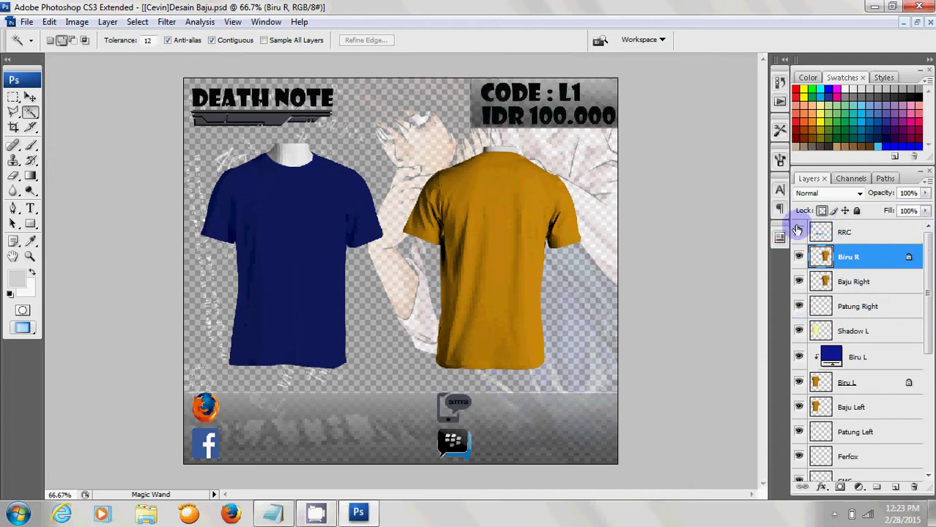
{"action": "left_click", "coordinate": [77, 21]}
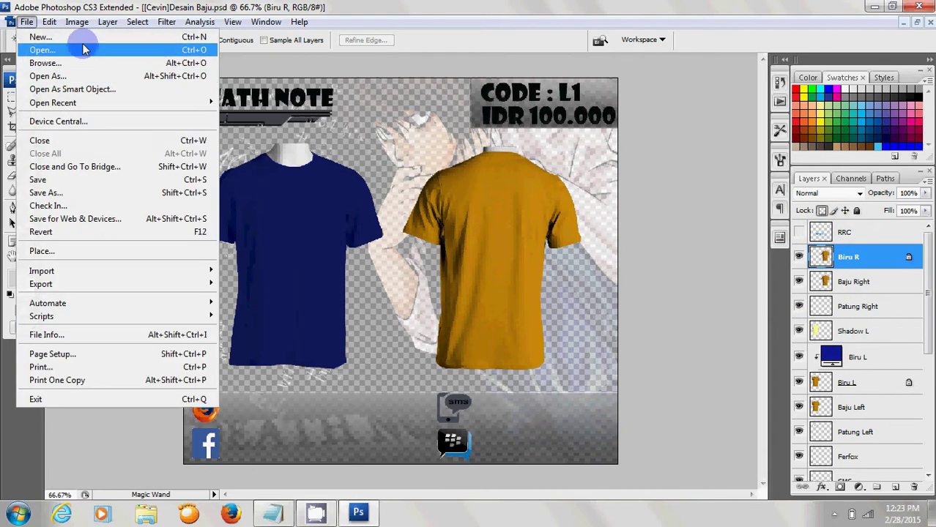
{"action": "mouse_move", "coordinate": [132, 128]}
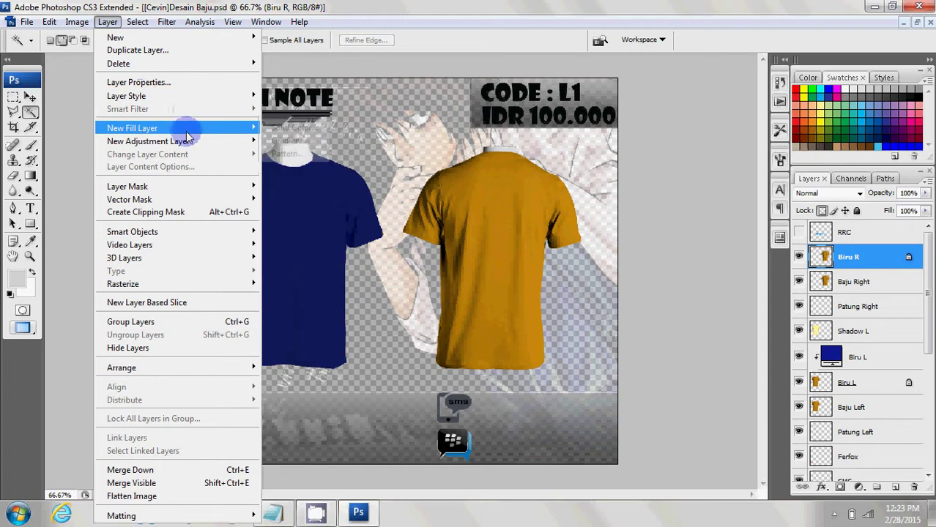
{"action": "left_click", "coordinate": [263, 127]}
{"action": "type", "text": "Biru R"}
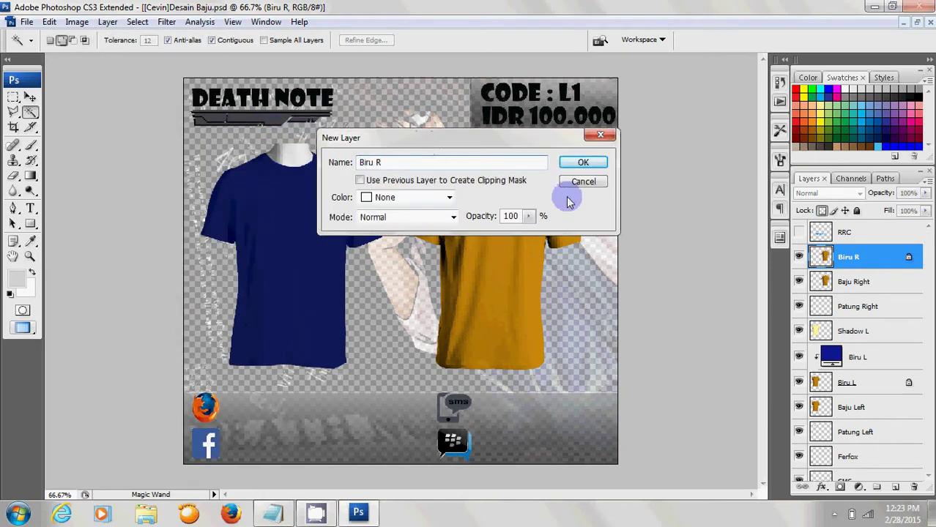
Confirm the Biru R fill layer and look up the left shirt fill's hex colour.
{"action": "left_click", "coordinate": [576, 162]}
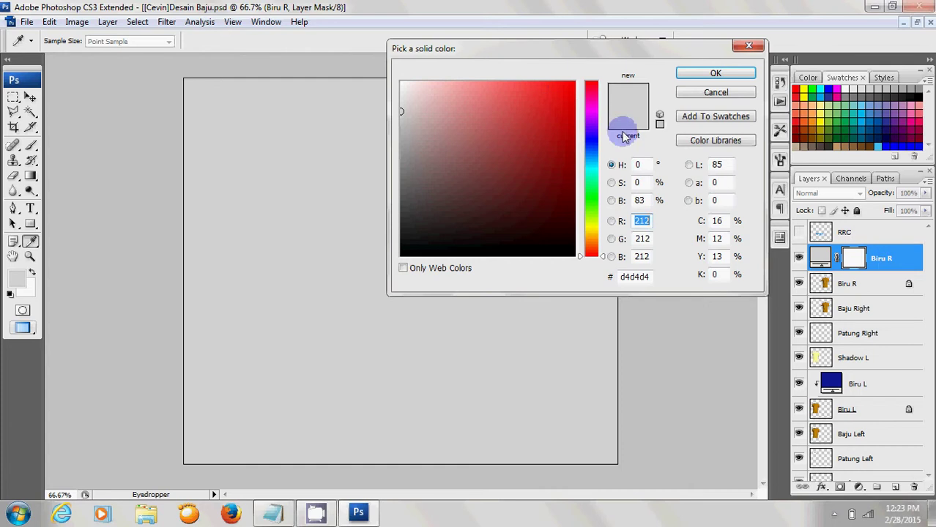
{"action": "left_click", "coordinate": [715, 74]}
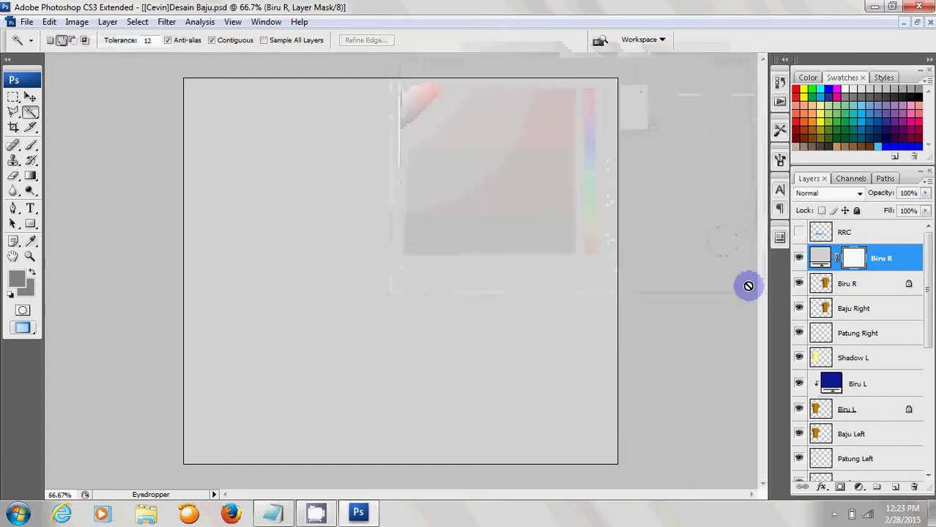
{"action": "double_click", "coordinate": [831, 383]}
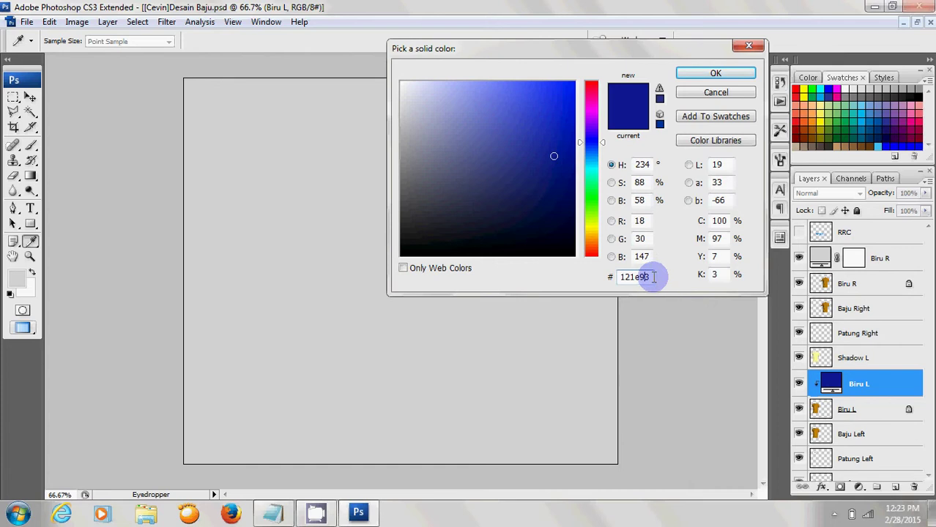
{"action": "left_click_drag", "start_coordinate": [654, 277], "coordinate": [632, 277]}
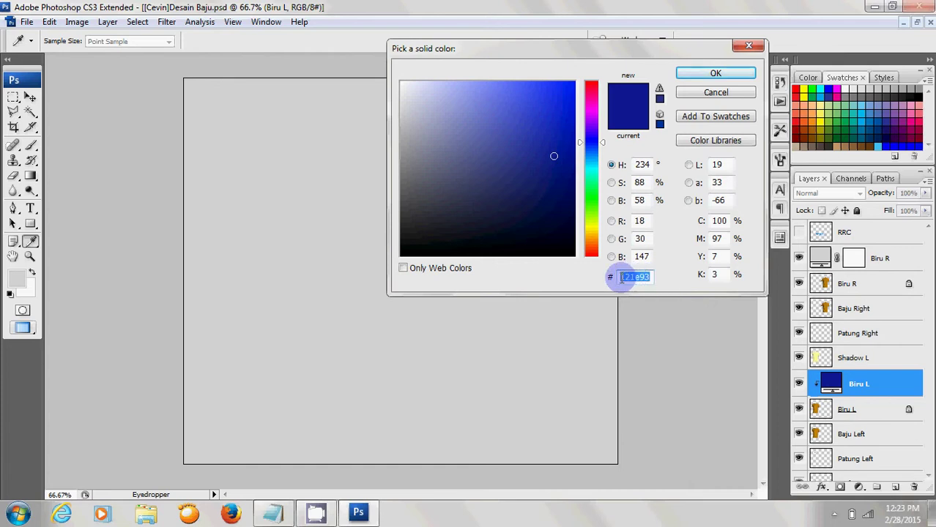
{"action": "left_click", "coordinate": [694, 74]}
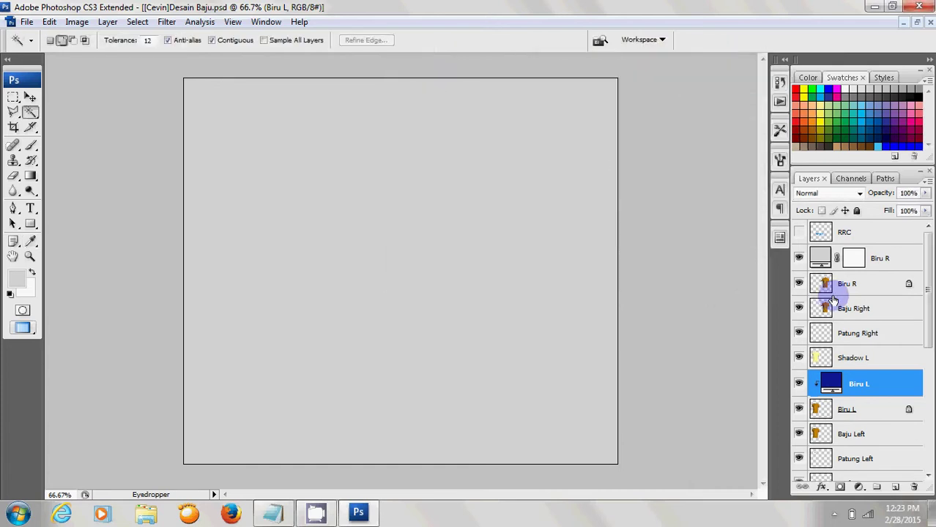
Set the Biru R fill colour to 121e93 and clip it to the right shirt copy.
{"action": "right_click", "coordinate": [848, 263]}
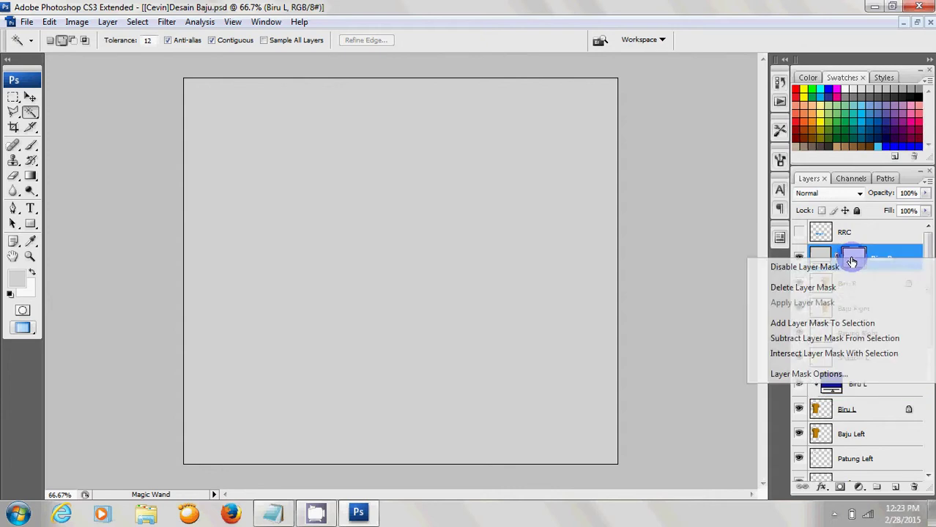
{"action": "left_click", "coordinate": [804, 287]}
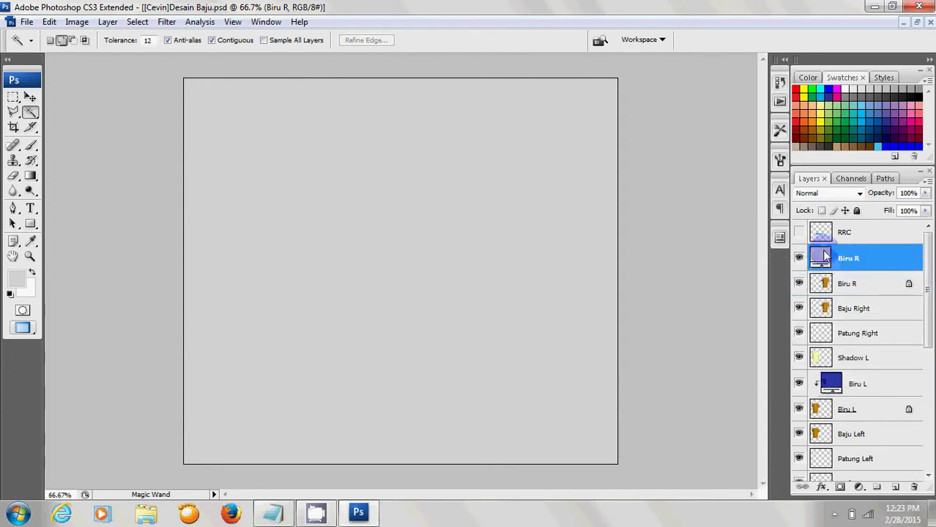
{"action": "right_click", "coordinate": [821, 250]}
{"action": "key", "text": "Escape"}
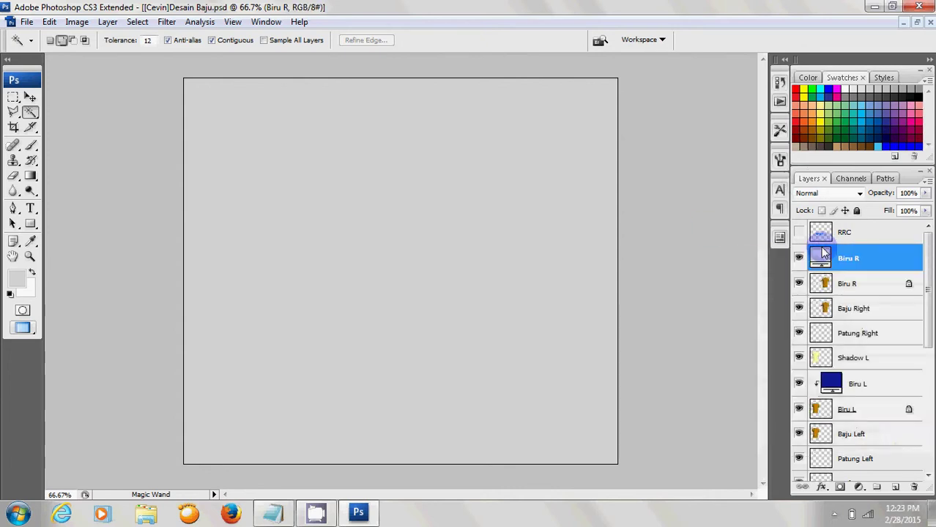
{"action": "double_click", "coordinate": [821, 258]}
{"action": "left_click", "coordinate": [648, 276]}
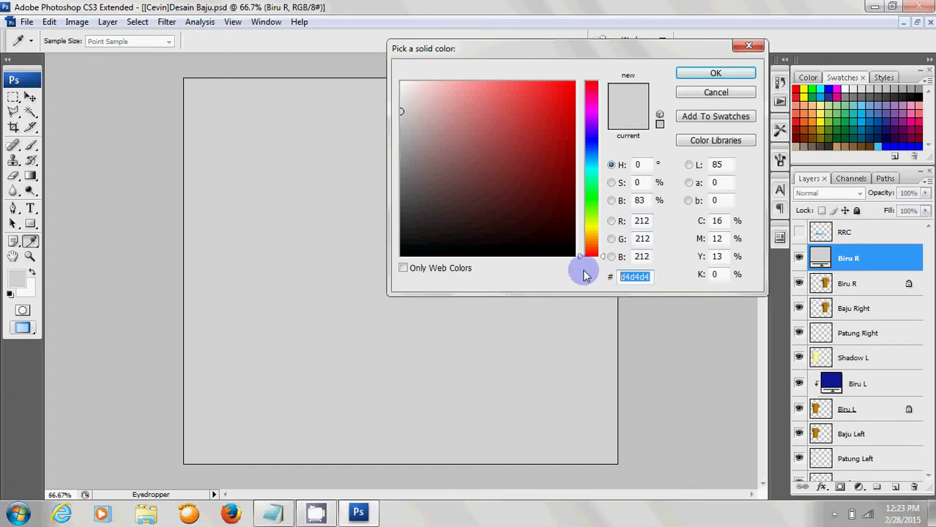
{"action": "type", "text": "121e93"}
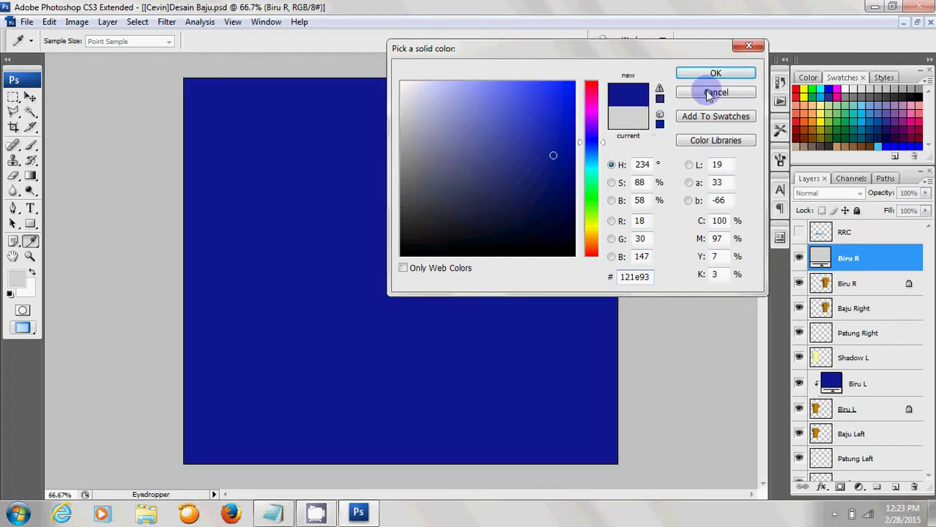
{"action": "left_click", "coordinate": [709, 79]}
{"action": "right_click", "coordinate": [853, 260]}
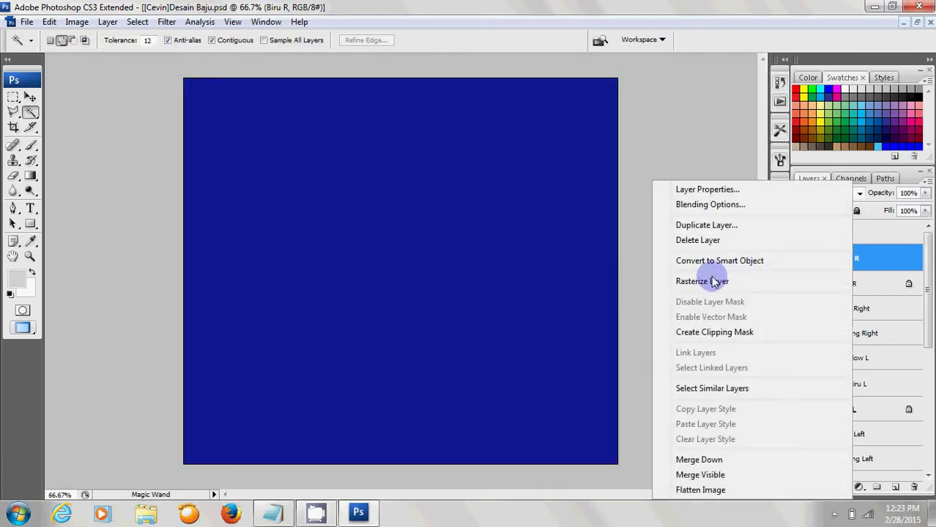
{"action": "left_click", "coordinate": [710, 334]}
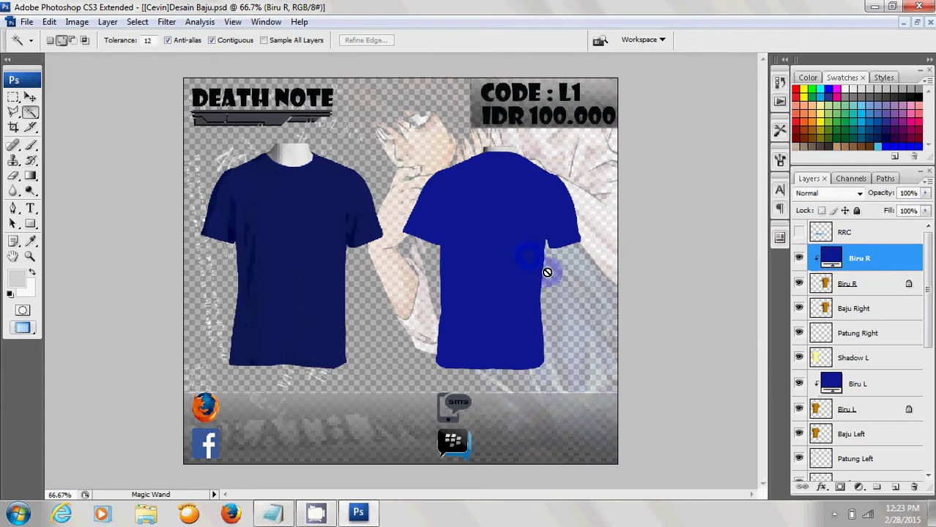
Duplicate Baju Right as Shadow R, move it above Biru R, and set it to Multiply.
{"action": "left_click", "coordinate": [827, 309]}
{"action": "right_click", "coordinate": [827, 309]}
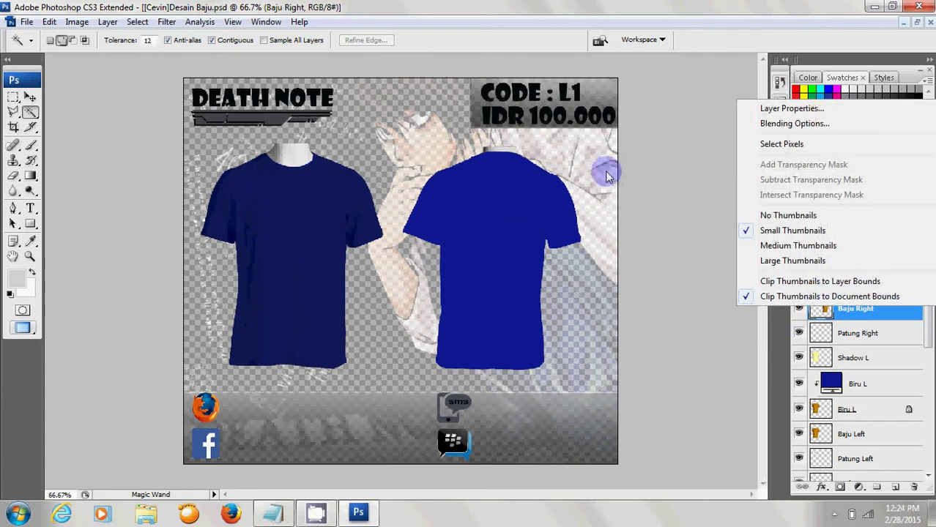
{"action": "right_click", "coordinate": [841, 313]}
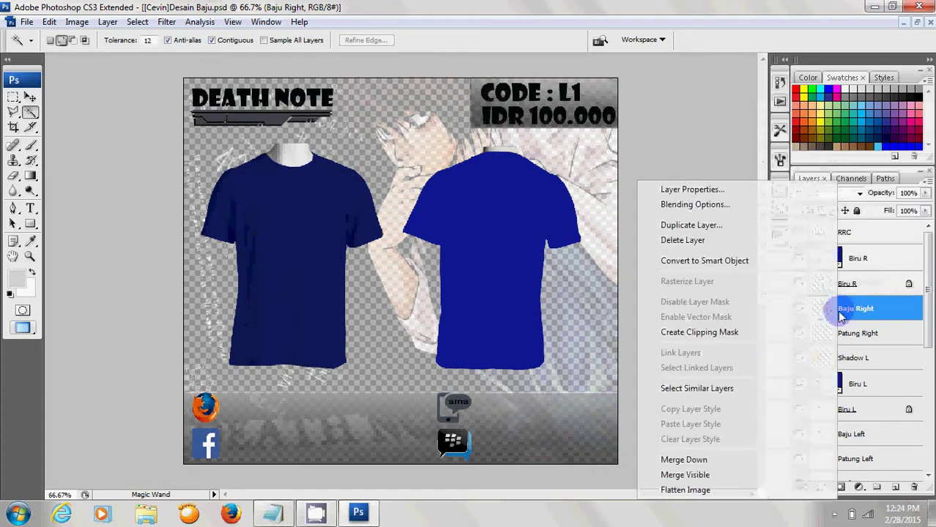
{"action": "left_click", "coordinate": [707, 228]}
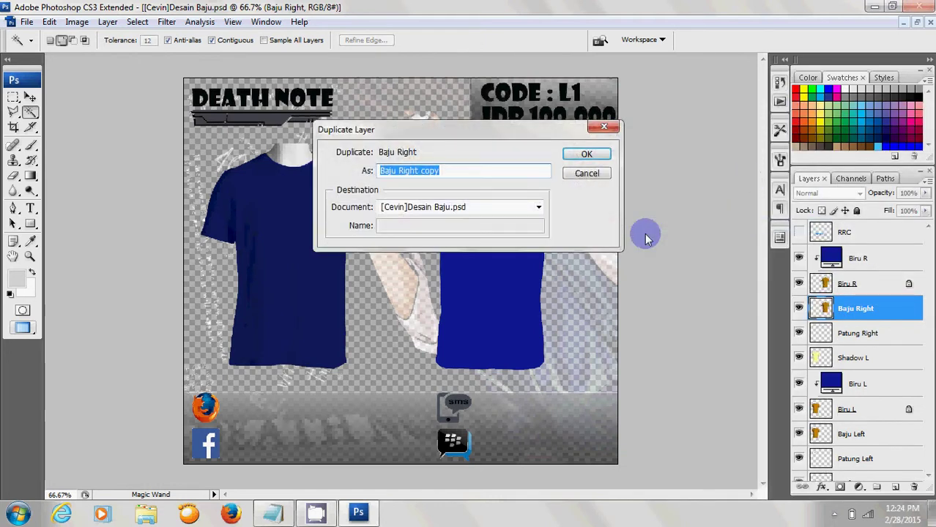
{"action": "type", "text": "R"}
{"action": "left_click", "coordinate": [586, 154]}
{"action": "left_click_drag", "start_coordinate": [845, 315], "coordinate": [847, 249]}
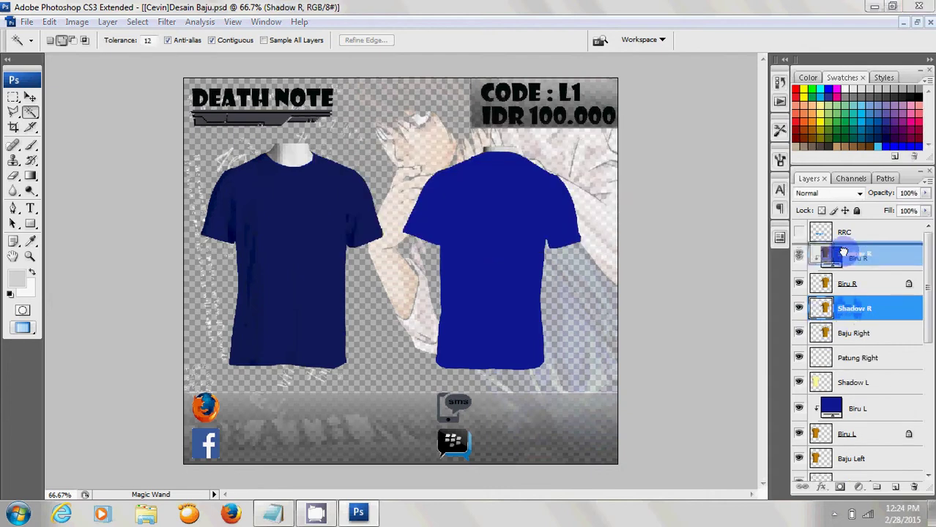
{"action": "left_click", "coordinate": [860, 196]}
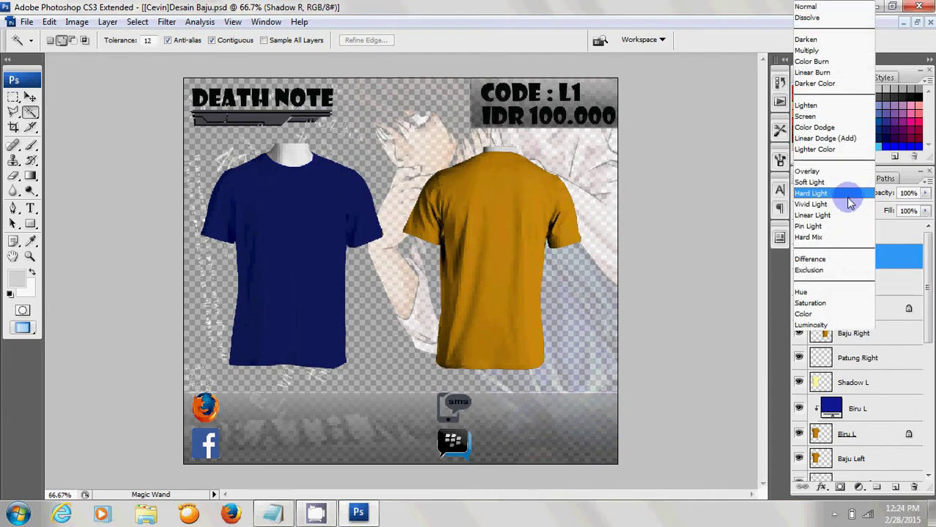
{"action": "left_click", "coordinate": [810, 52]}
Apply Auto Color to Shadow R, then add a Curves control point.
{"action": "left_click", "coordinate": [78, 22]}
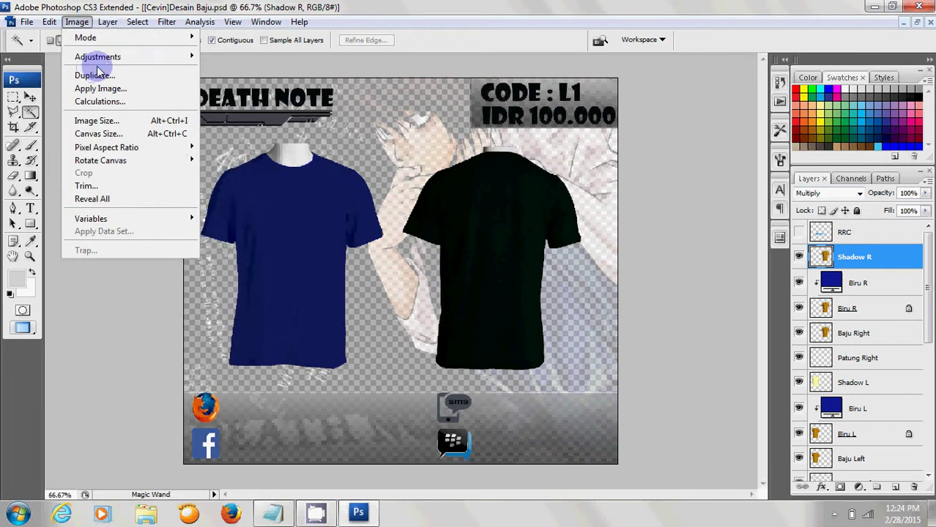
{"action": "mouse_move", "coordinate": [97, 56]}
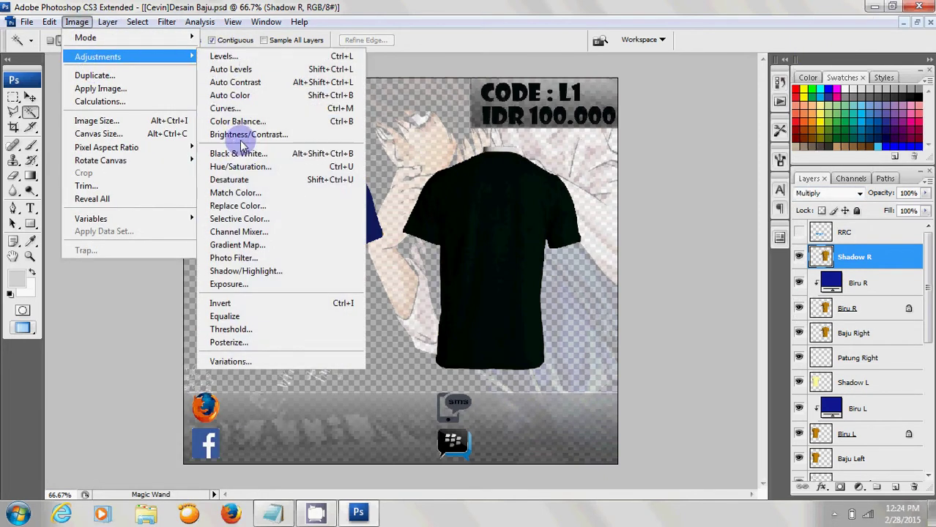
{"action": "left_click", "coordinate": [237, 97]}
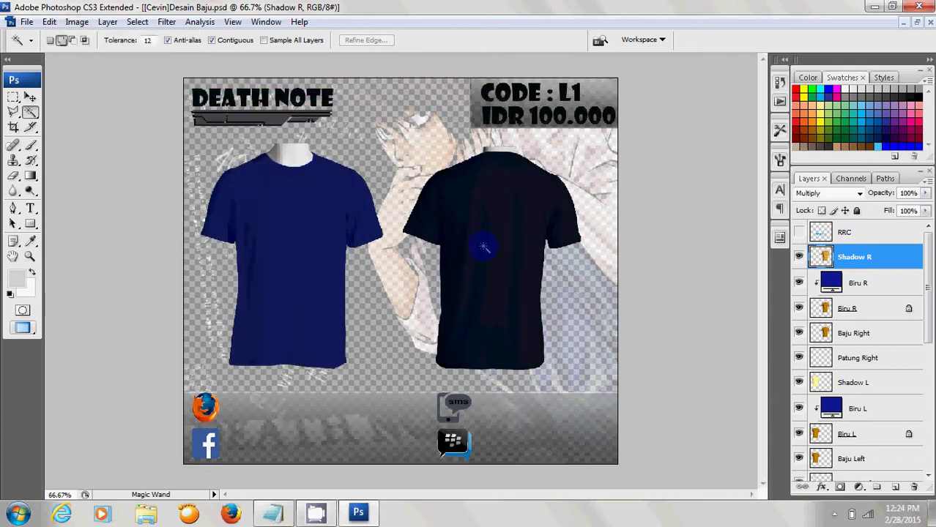
{"action": "left_click", "coordinate": [77, 21]}
{"action": "mouse_move", "coordinate": [98, 56]}
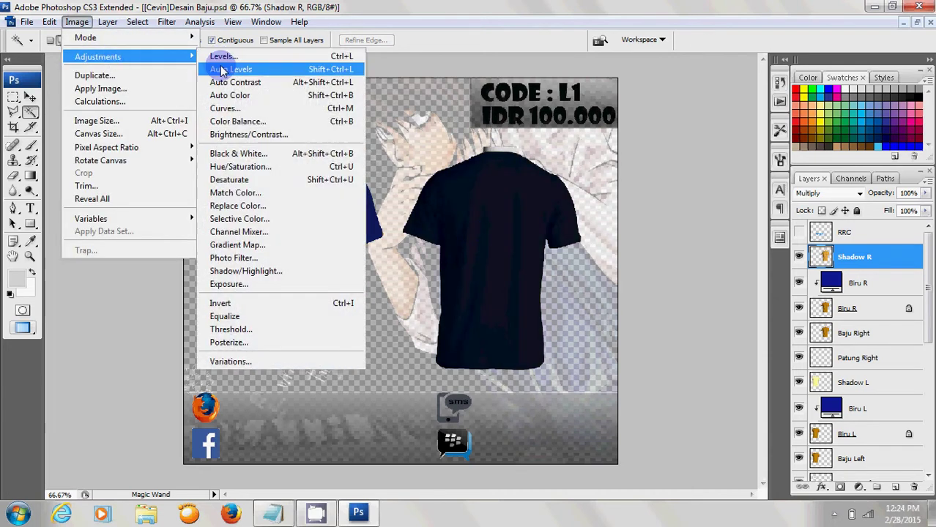
{"action": "left_click", "coordinate": [225, 108]}
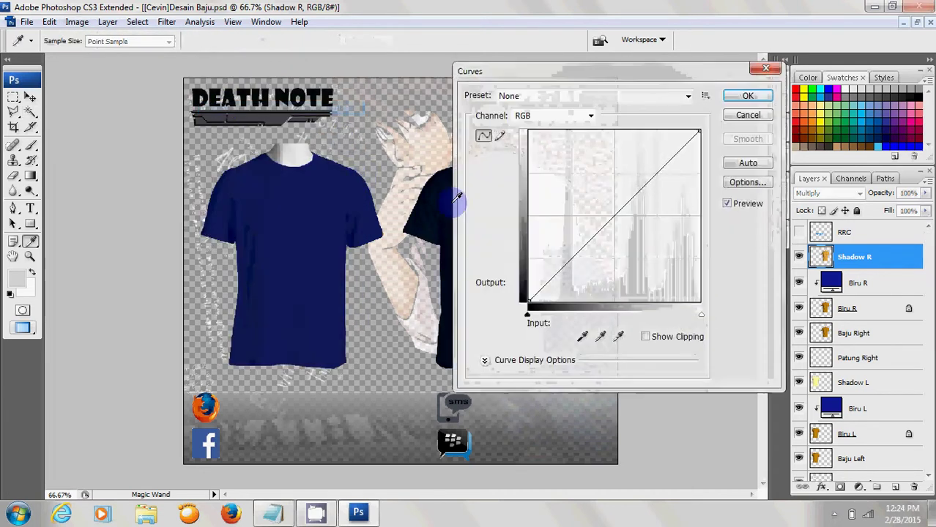
{"action": "left_click", "coordinate": [599, 230]}
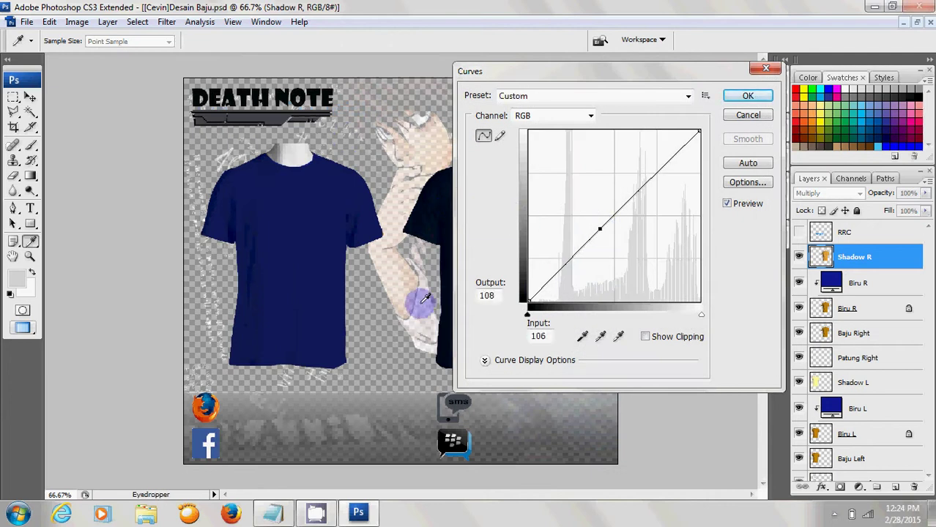
Set the curve point to output 158 and input 72 from the notes, then apply it.
{"action": "left_click", "coordinate": [272, 512]}
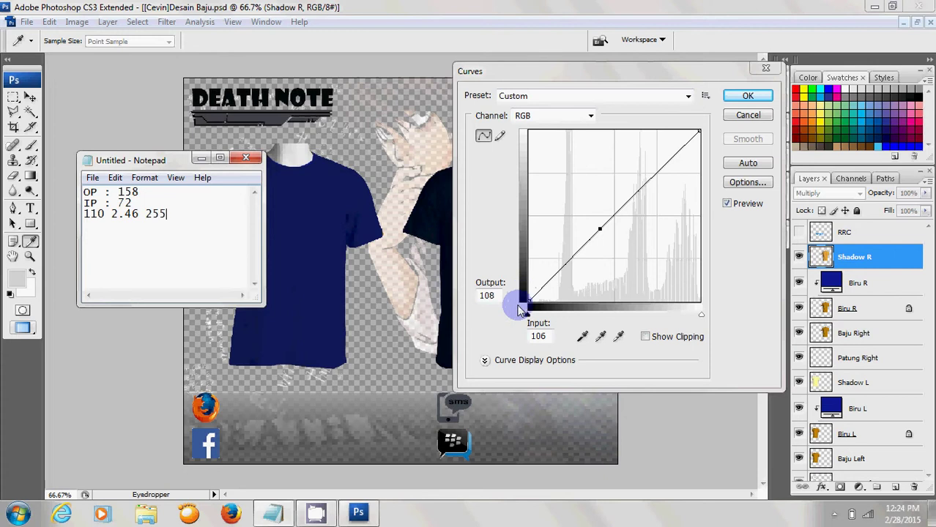
{"action": "left_click", "coordinate": [472, 298]}
{"action": "key", "text": "BackSpace"}
{"action": "key", "text": "BackSpace"}
{"action": "key", "text": "BackSpace"}
{"action": "type", "text": "58"}
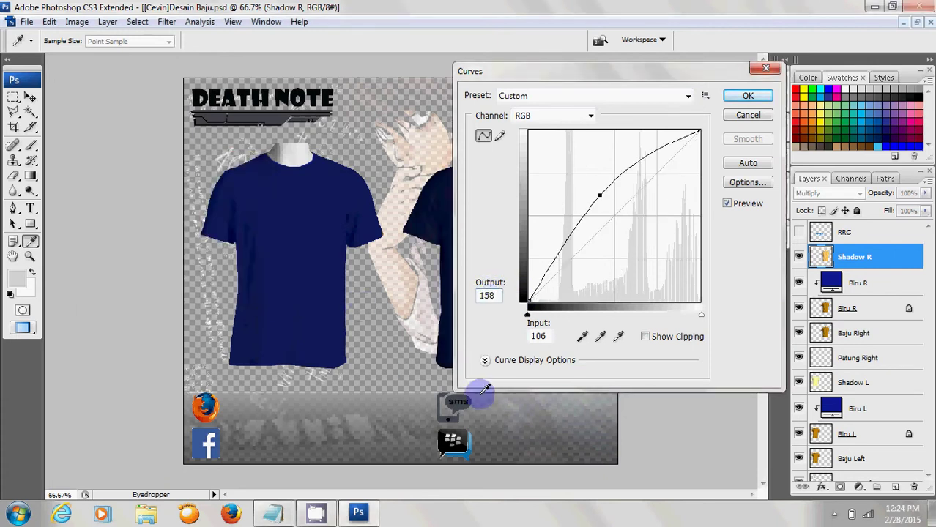
{"action": "left_click_drag", "start_coordinate": [548, 335], "coordinate": [526, 336]}
{"action": "type", "text": "72"}
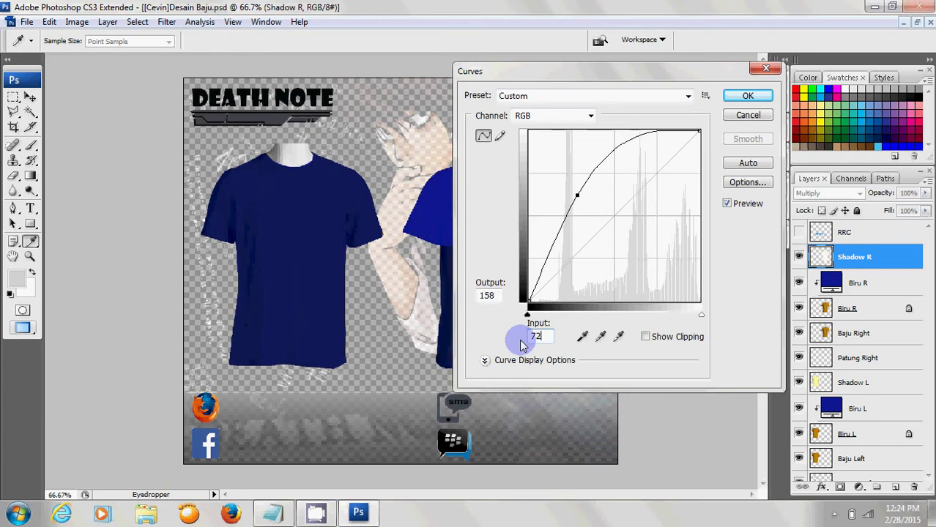
{"action": "left_click", "coordinate": [742, 94]}
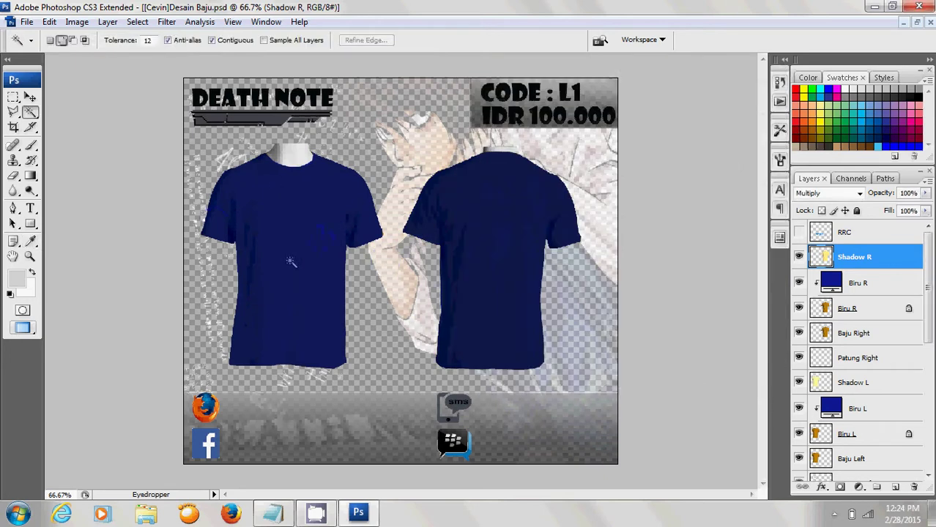
Apply Levels to Shadow R with black input 10, checking the noted values.
{"action": "left_click", "coordinate": [77, 21]}
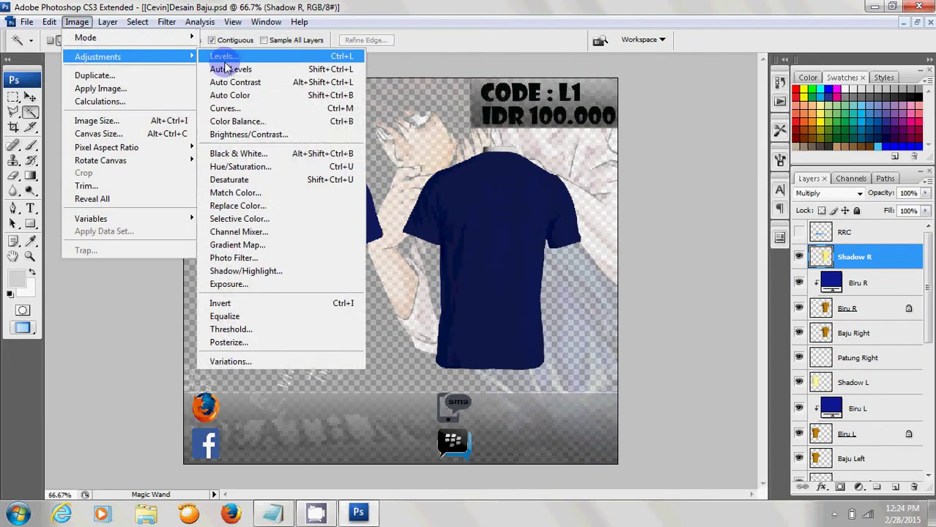
{"action": "mouse_move", "coordinate": [97, 56]}
{"action": "left_click", "coordinate": [235, 62]}
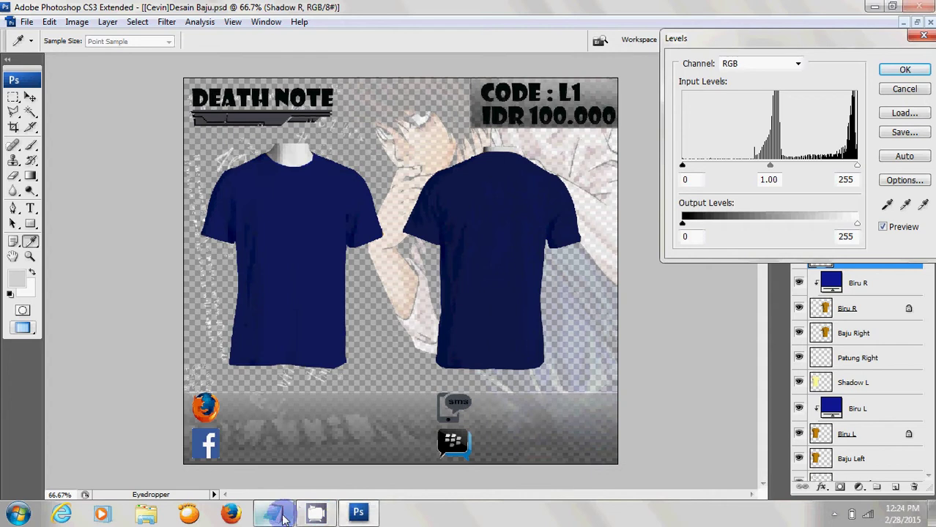
{"action": "left_click", "coordinate": [273, 514]}
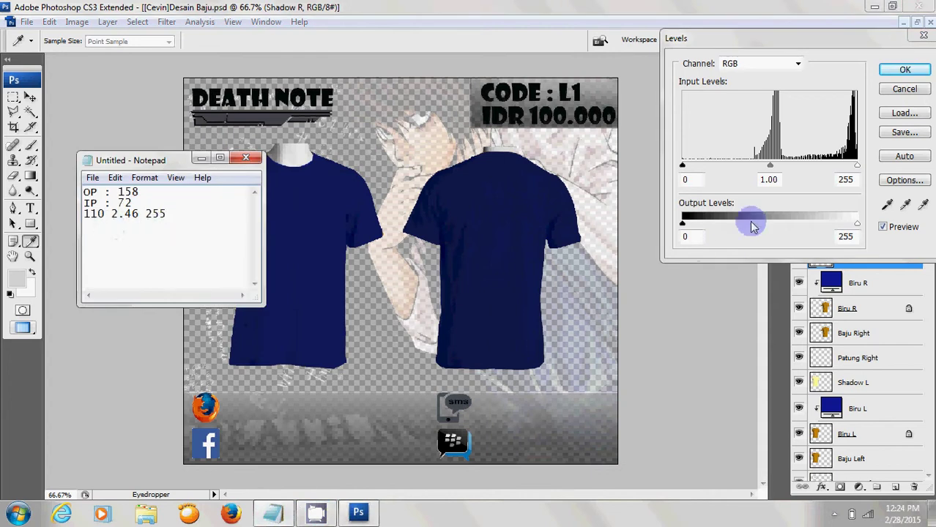
{"action": "left_click", "coordinate": [695, 180]}
{"action": "type", "text": "10"}
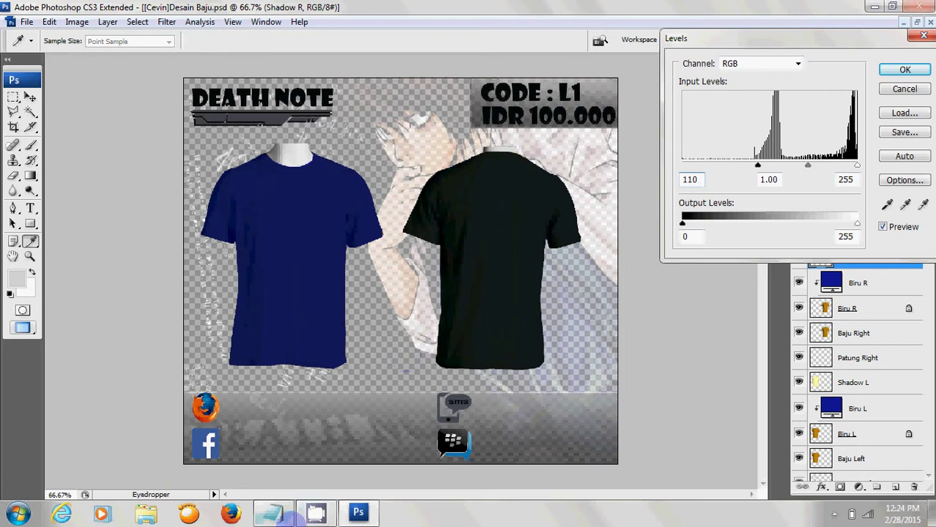
{"action": "left_click", "coordinate": [277, 516]}
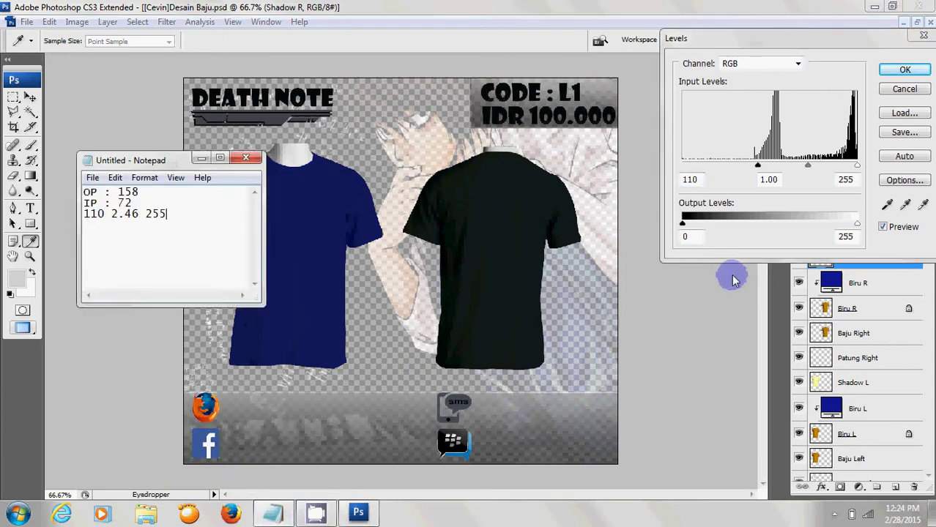
{"action": "left_click", "coordinate": [777, 183]}
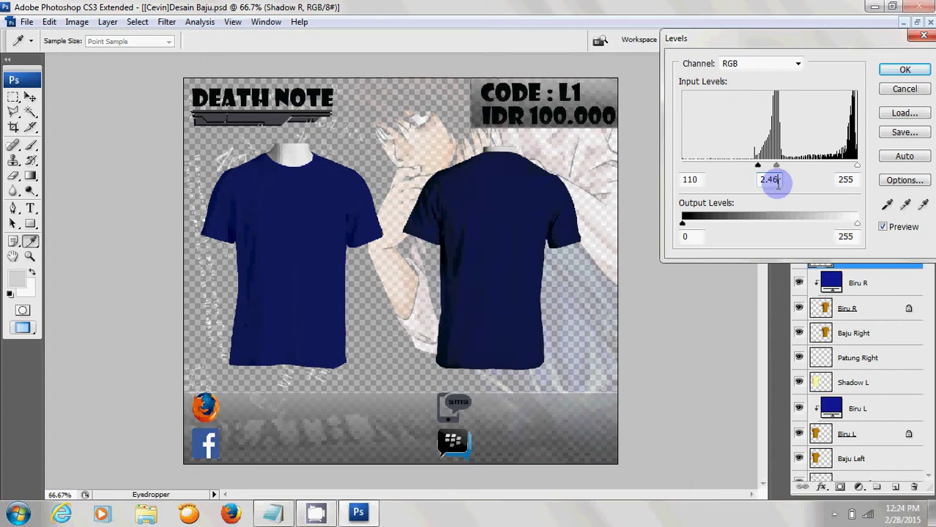
{"action": "left_click", "coordinate": [276, 514]}
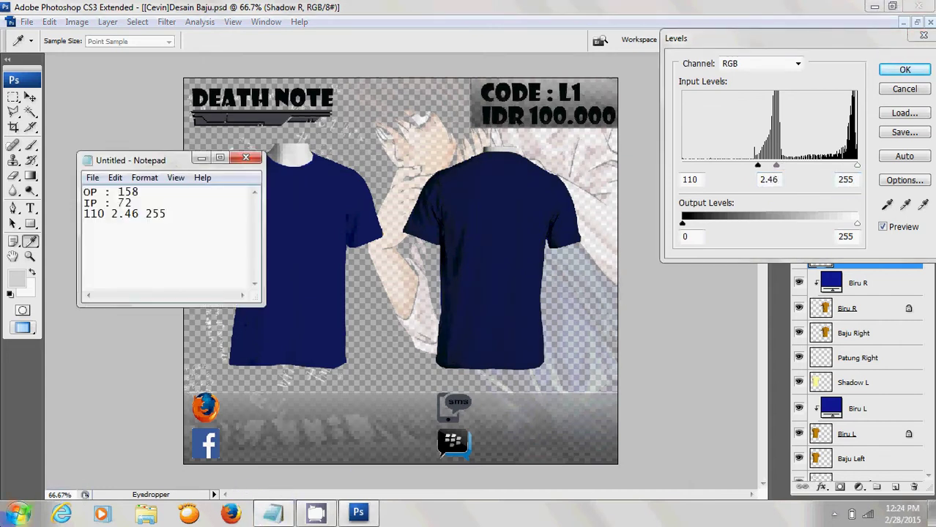
{"action": "left_click", "coordinate": [201, 158]}
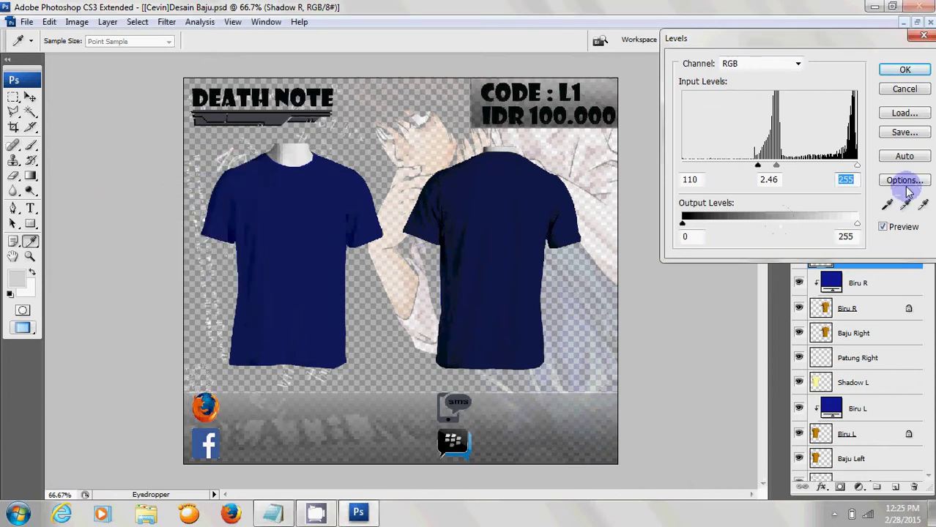
{"action": "left_click", "coordinate": [889, 73]}
{"action": "key", "text": "w"}
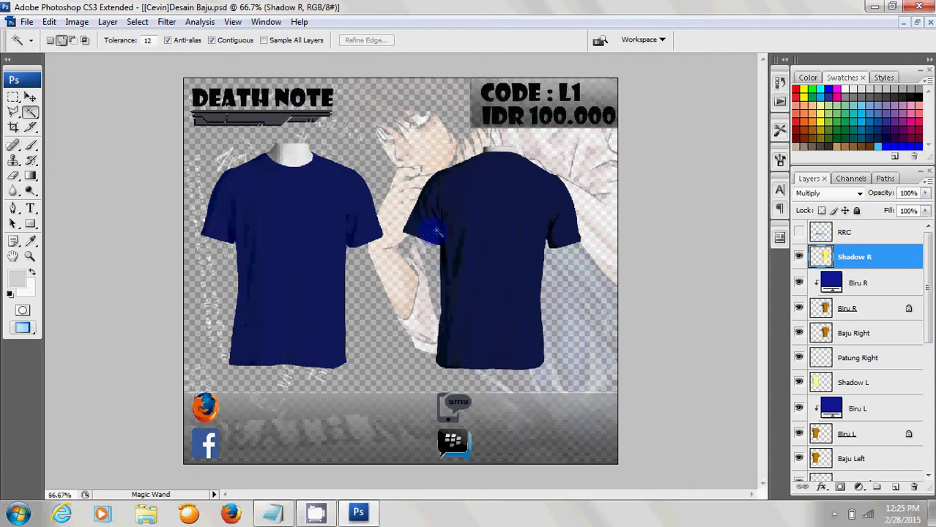
Apply Levels again on the shadow layer with the black input slider lowered slightly.
{"action": "left_click", "coordinate": [108, 21]}
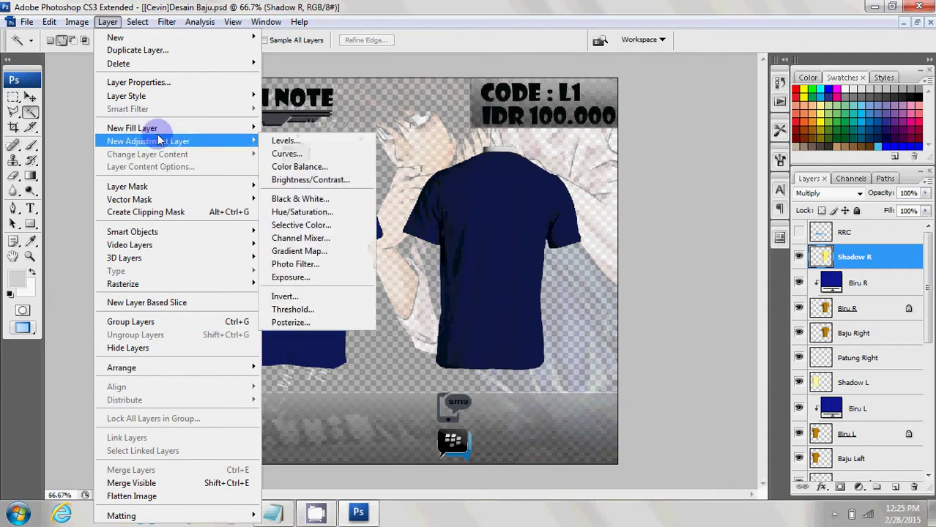
{"action": "mouse_move", "coordinate": [76, 21]}
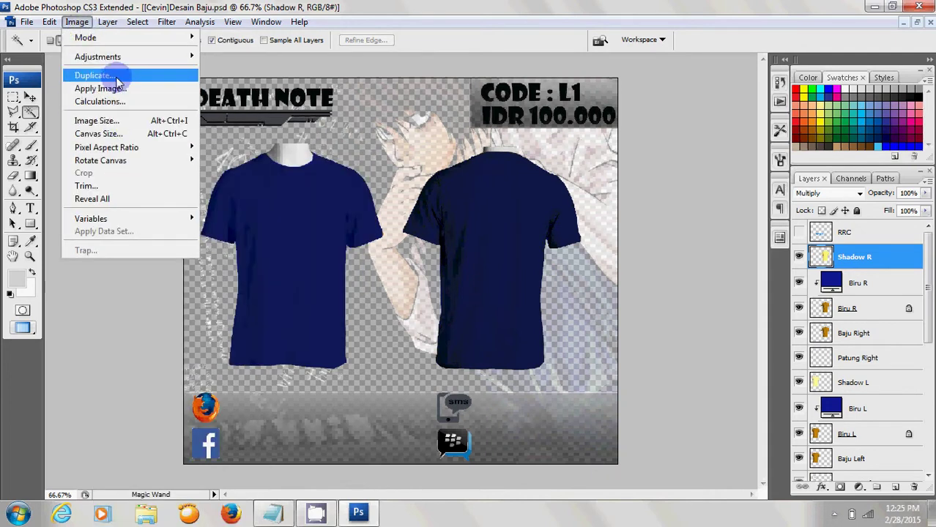
{"action": "left_click", "coordinate": [238, 57]}
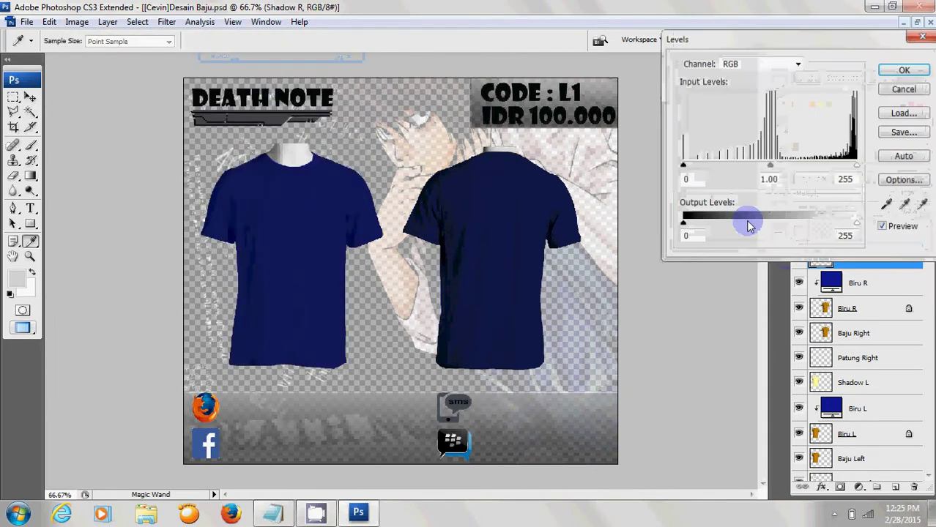
{"action": "left_click_drag", "start_coordinate": [698, 164], "coordinate": [681, 164]}
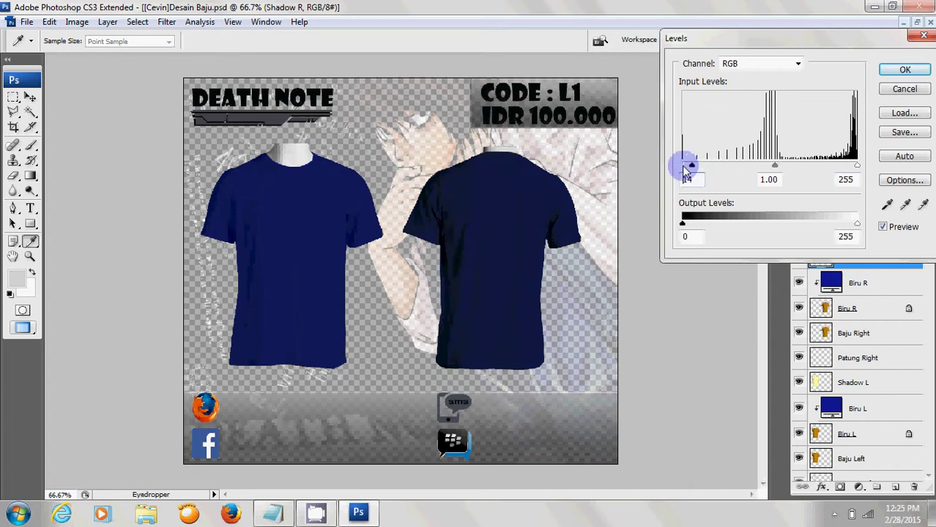
{"action": "left_click", "coordinate": [904, 71]}
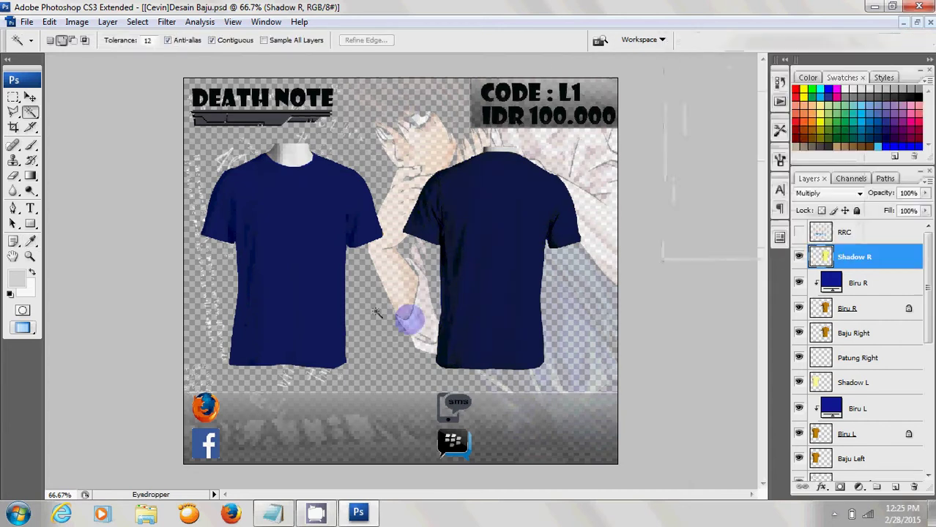
Select the Shadow L layer, then close 25-.jpg after opening it by mistake.
{"action": "key", "text": "w"}
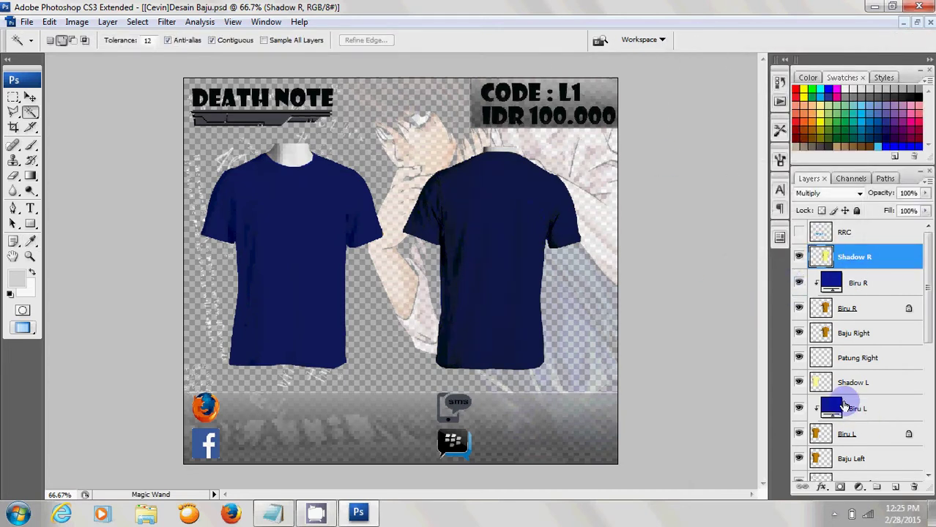
{"action": "left_click", "coordinate": [851, 414]}
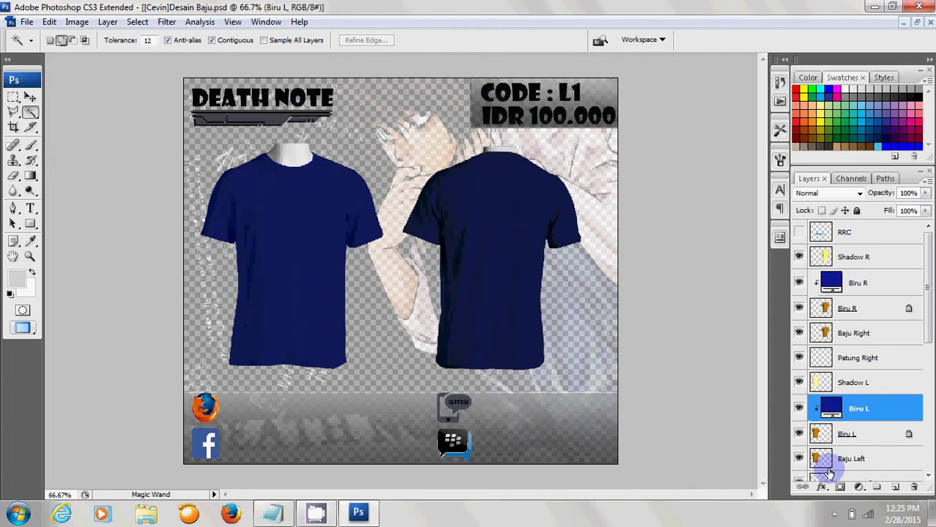
{"action": "left_click", "coordinate": [830, 386]}
{"action": "left_click", "coordinate": [10, 22]}
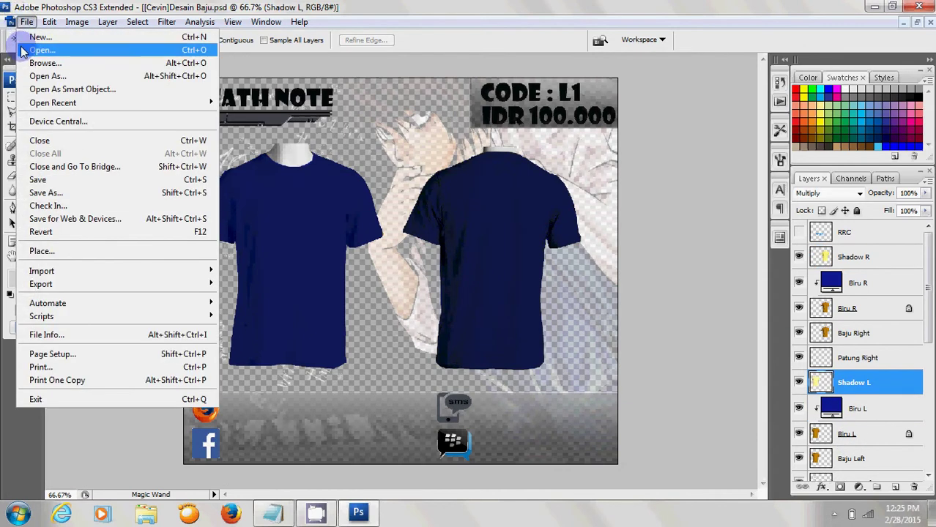
{"action": "left_click", "coordinate": [41, 49]}
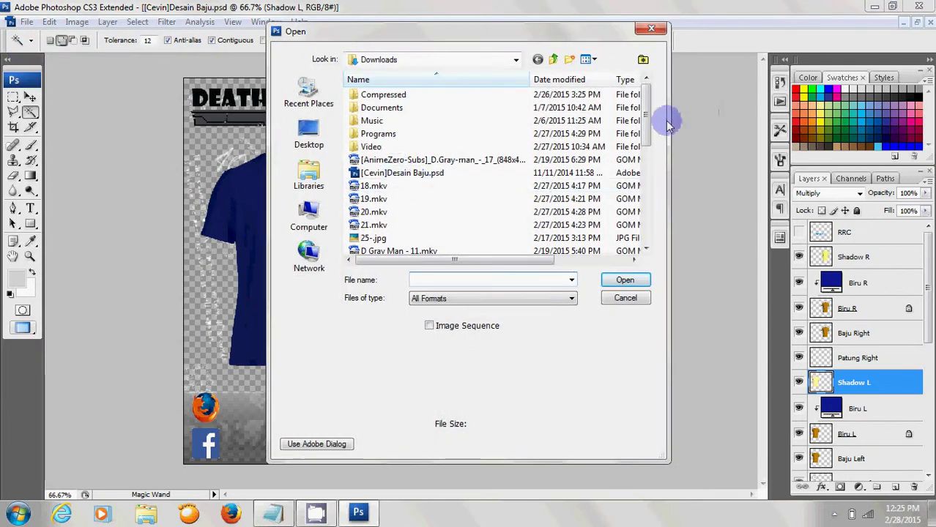
{"action": "left_click_drag", "start_coordinate": [648, 119], "coordinate": [647, 188]}
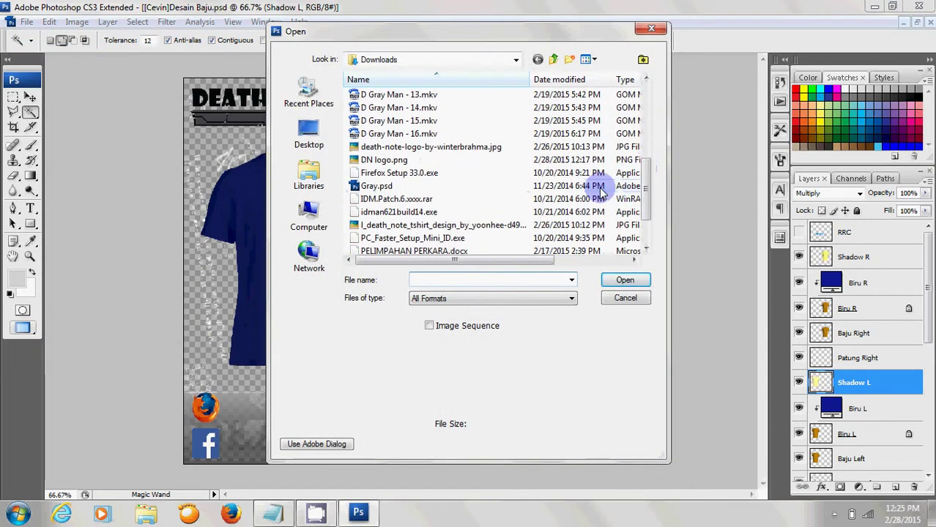
{"action": "left_click", "coordinate": [456, 151]}
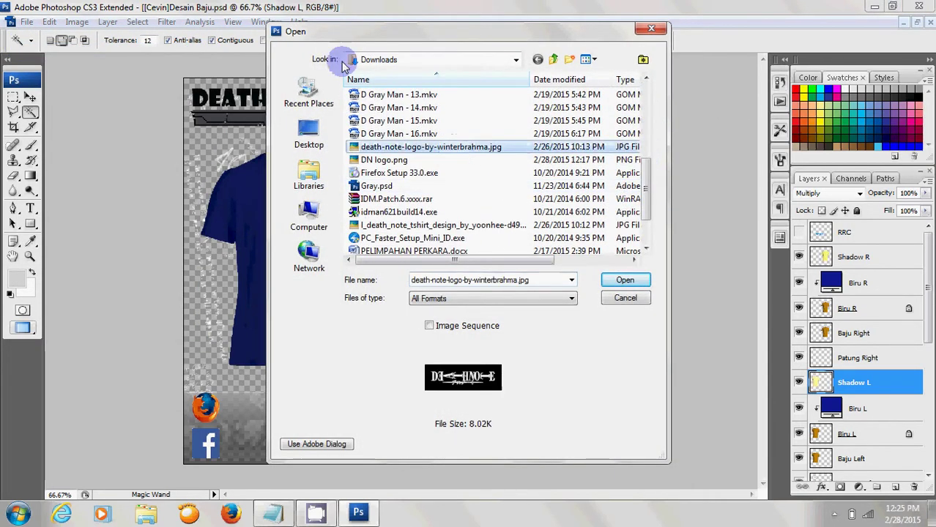
{"action": "left_click", "coordinate": [364, 161]}
{"action": "left_click_drag", "start_coordinate": [649, 200], "coordinate": [639, 210]}
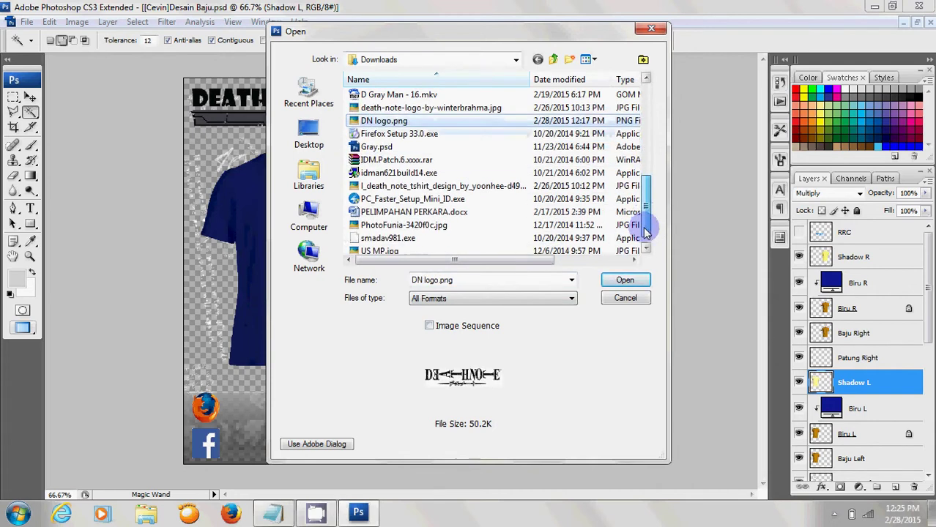
{"action": "scroll", "coordinate": [639, 210], "scroll_direction": "up", "scroll_amount": 5}
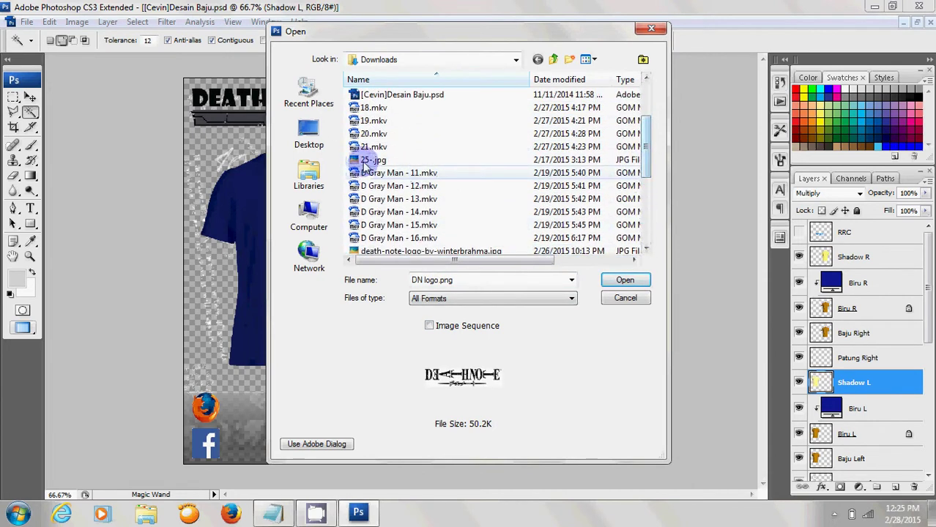
{"action": "double_click", "coordinate": [369, 157]}
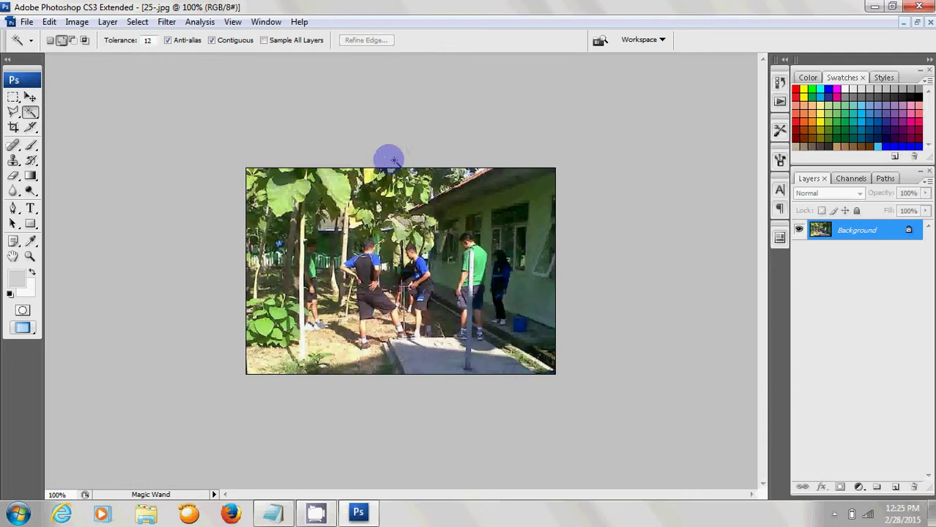
{"action": "left_click", "coordinate": [930, 23]}
Choose the l_death_note_tshirt_design JPG from Downloads in the Open dialog.
{"action": "left_click", "coordinate": [27, 22]}
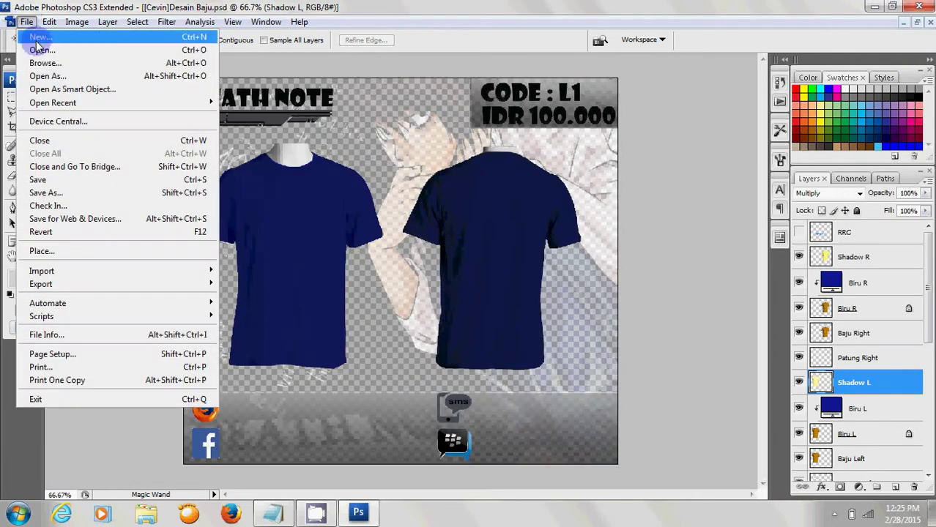
{"action": "left_click", "coordinate": [40, 50]}
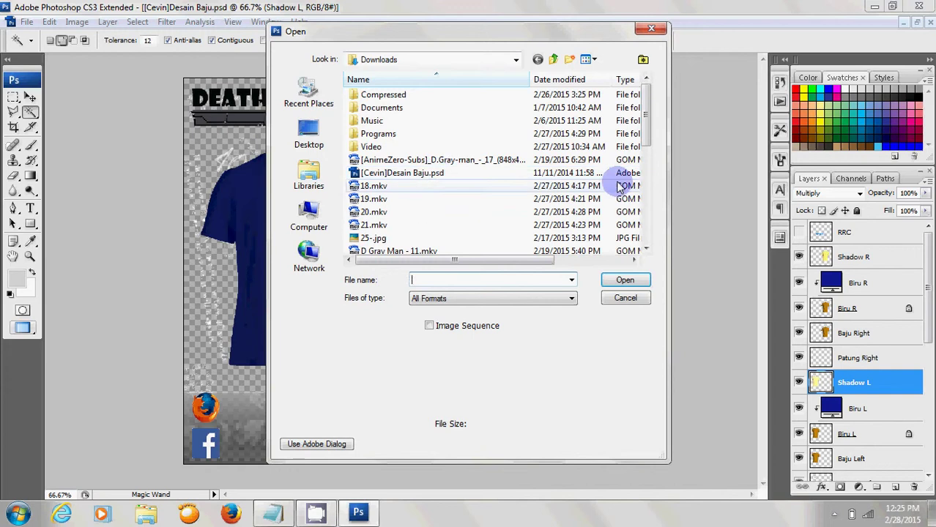
{"action": "left_click_drag", "start_coordinate": [648, 142], "coordinate": [647, 192]}
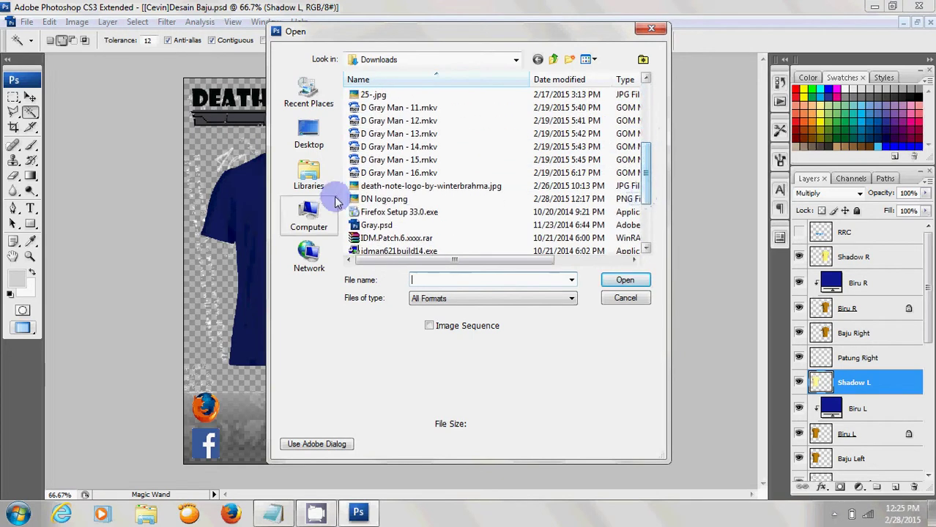
{"action": "left_click", "coordinate": [379, 187]}
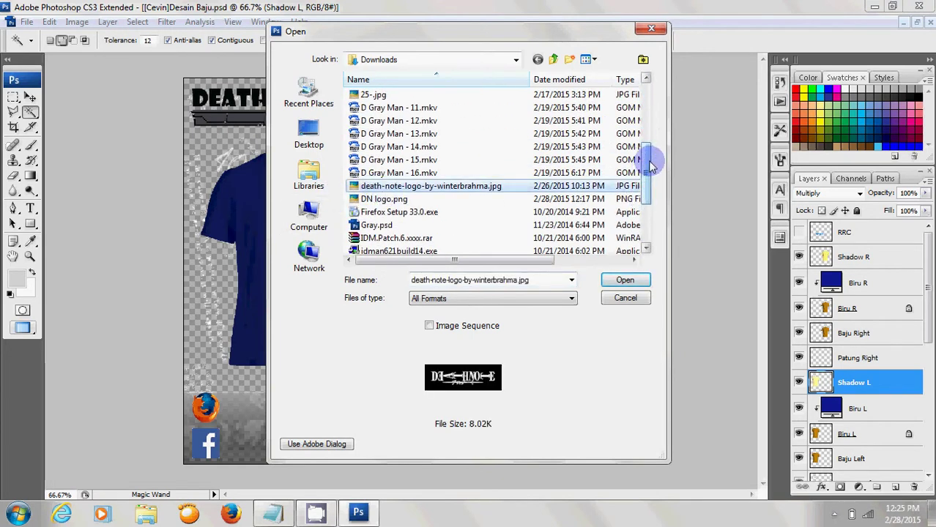
{"action": "left_click_drag", "start_coordinate": [652, 167], "coordinate": [649, 191]}
{"action": "left_click", "coordinate": [443, 186]}
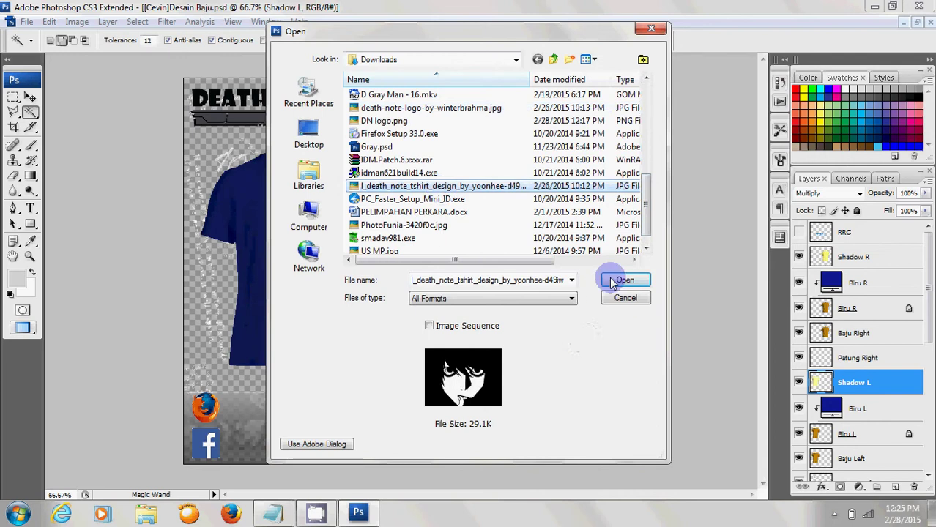
{"action": "left_click", "coordinate": [619, 281]}
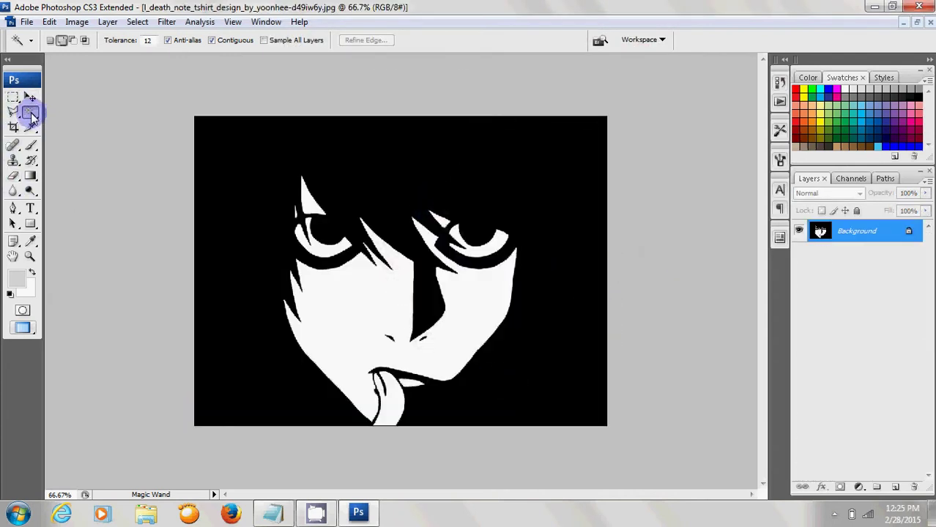
Copy the white L face areas into the shirt mockup as a new layer and close the source.
{"action": "left_click", "coordinate": [409, 350]}
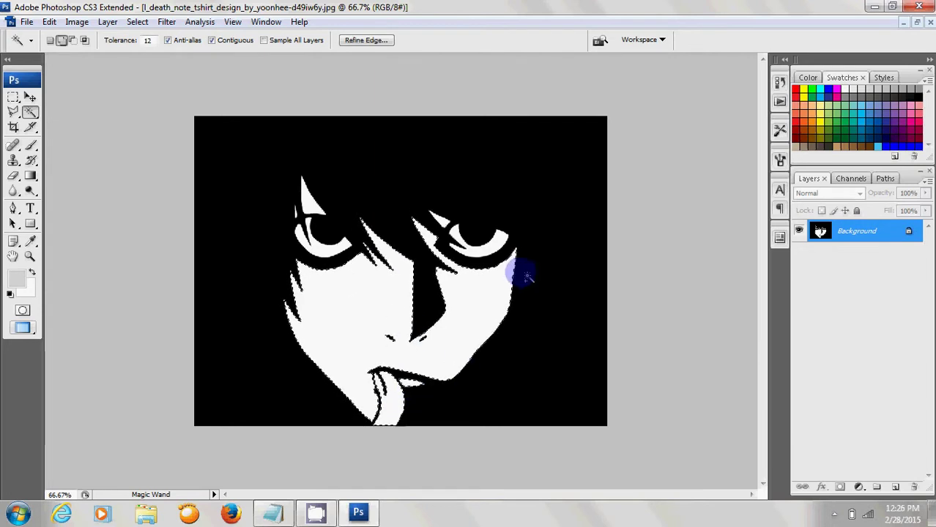
{"action": "left_click", "coordinate": [444, 233], "text": "shift"}
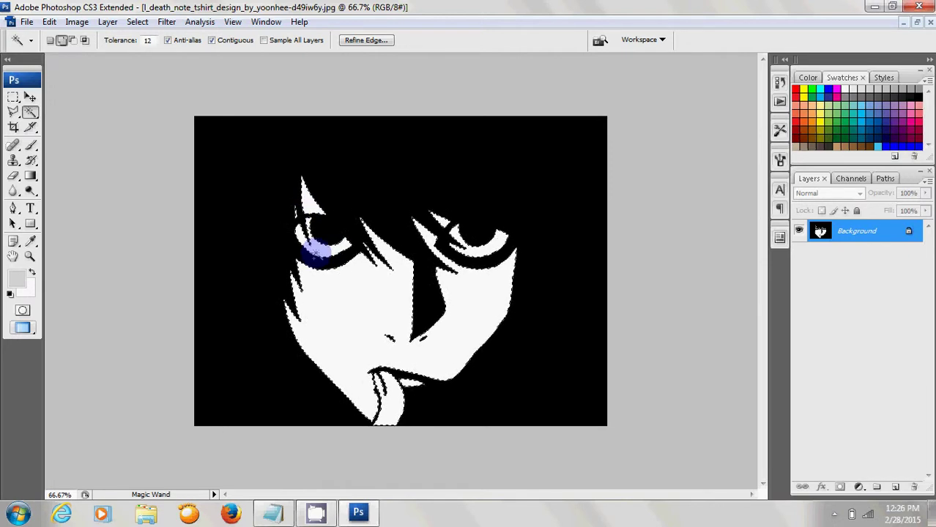
{"action": "left_click", "coordinate": [916, 22]}
{"action": "left_click_drag", "start_coordinate": [162, 80], "coordinate": [440, 93]}
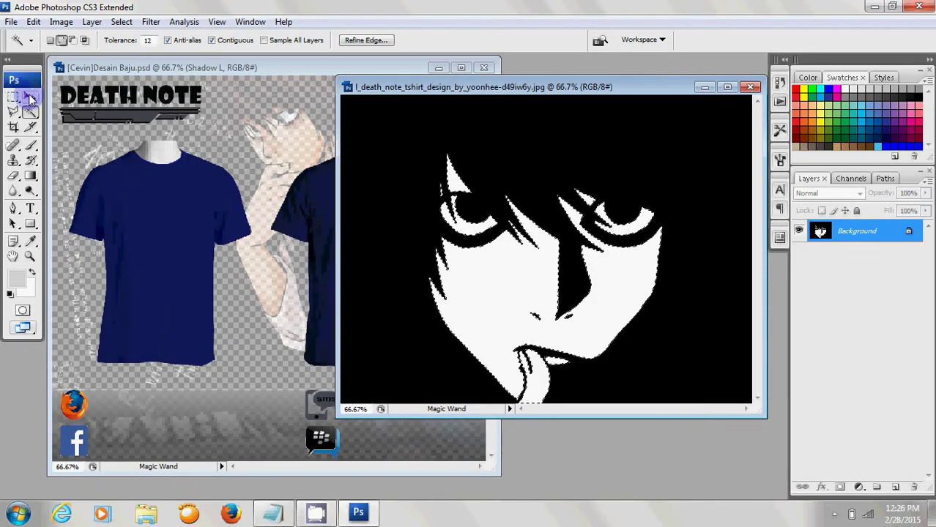
{"action": "key", "text": "v"}
{"action": "mouse_move", "coordinate": [510, 253]}
{"action": "left_mouse_down"}
{"action": "mouse_move", "coordinate": [162, 192]}
{"action": "mouse_move", "coordinate": [162, 183]}
{"action": "left_mouse_up"}
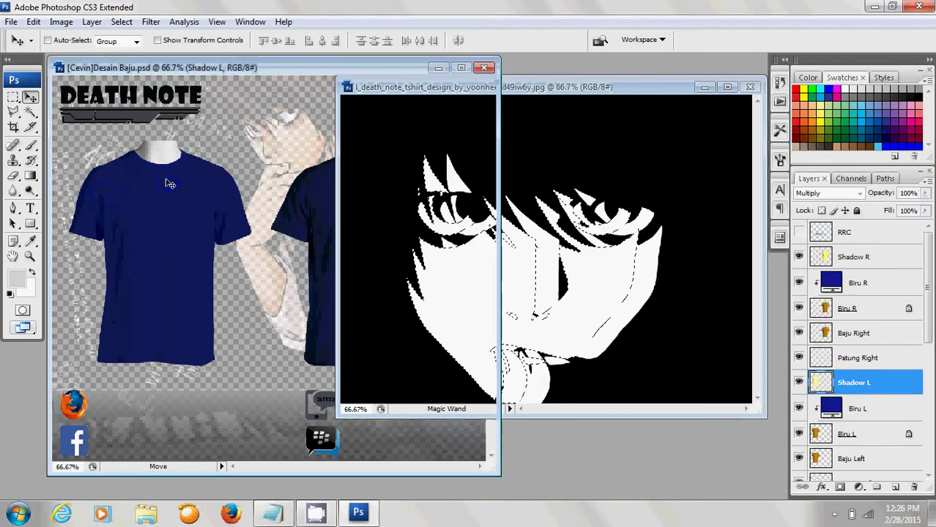
{"action": "mouse_move", "coordinate": [151, 234]}
{"action": "left_mouse_down"}
{"action": "mouse_move", "coordinate": [177, 258]}
{"action": "mouse_move", "coordinate": [146, 292]}
{"action": "left_mouse_up"}
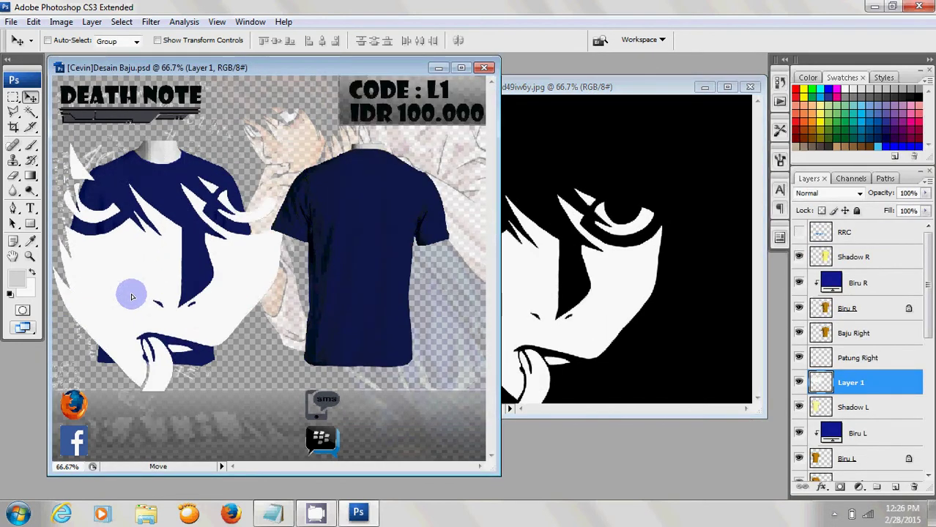
{"action": "left_click", "coordinate": [750, 87]}
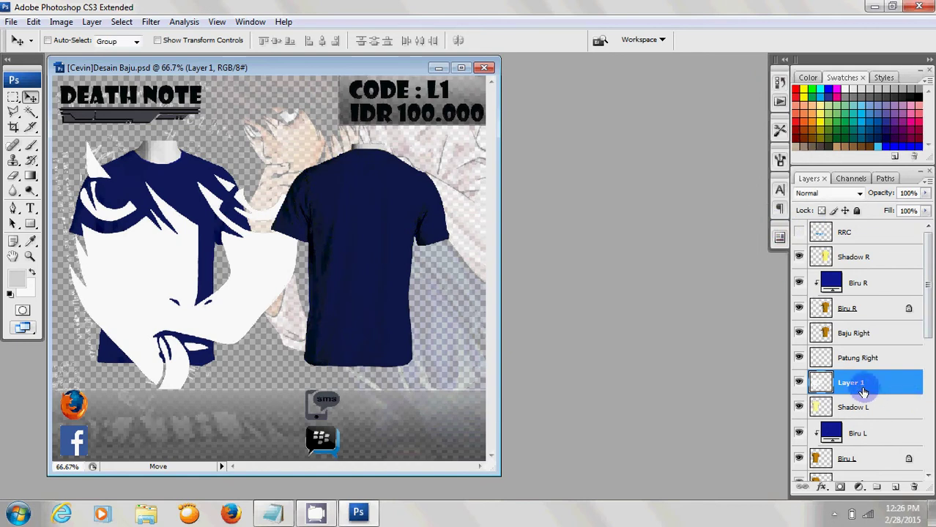
Scale the face layer to about 49% on the left shirt's chest and apply it.
{"action": "left_click", "coordinate": [22, 101]}
{"action": "right_click", "coordinate": [156, 249]}
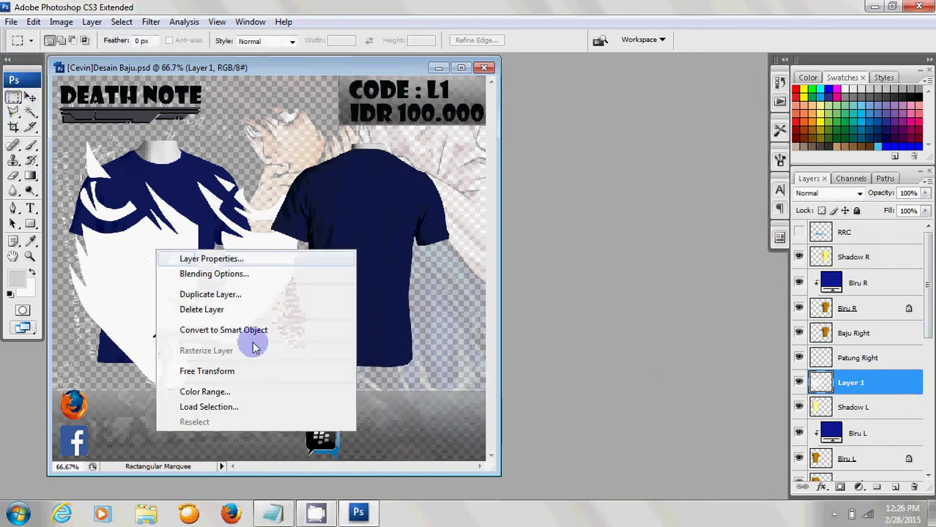
{"action": "left_click", "coordinate": [200, 380]}
{"action": "left_click_drag", "start_coordinate": [69, 142], "coordinate": [186, 273]}
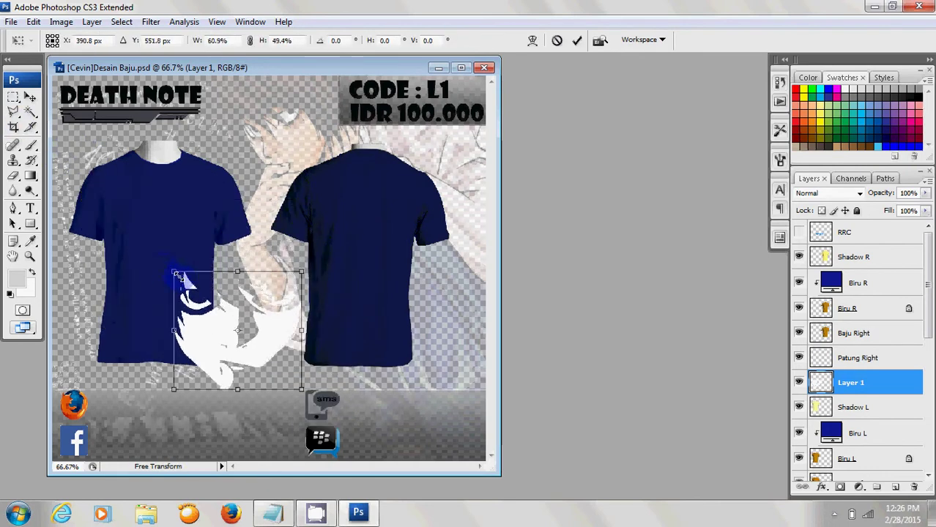
{"action": "left_click_drag", "start_coordinate": [213, 335], "coordinate": [130, 238]}
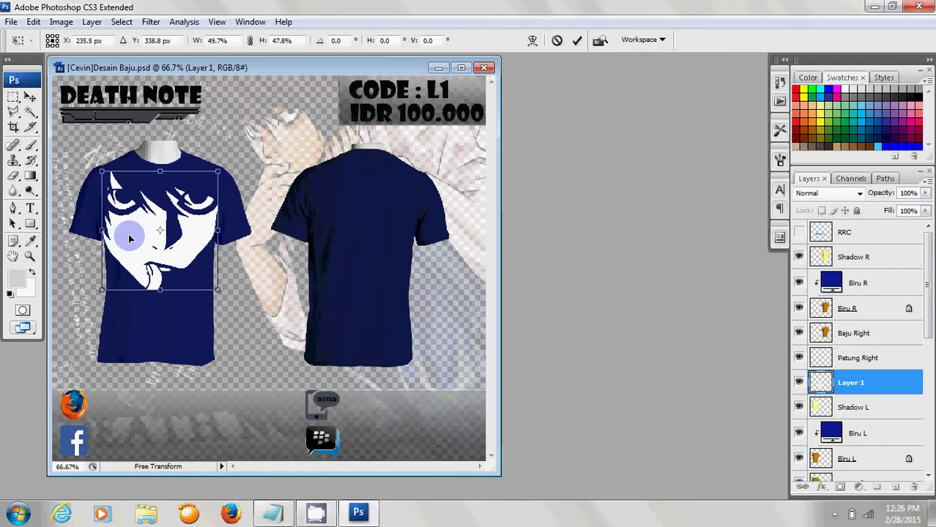
{"action": "left_click_drag", "start_coordinate": [99, 233], "coordinate": [102, 233]}
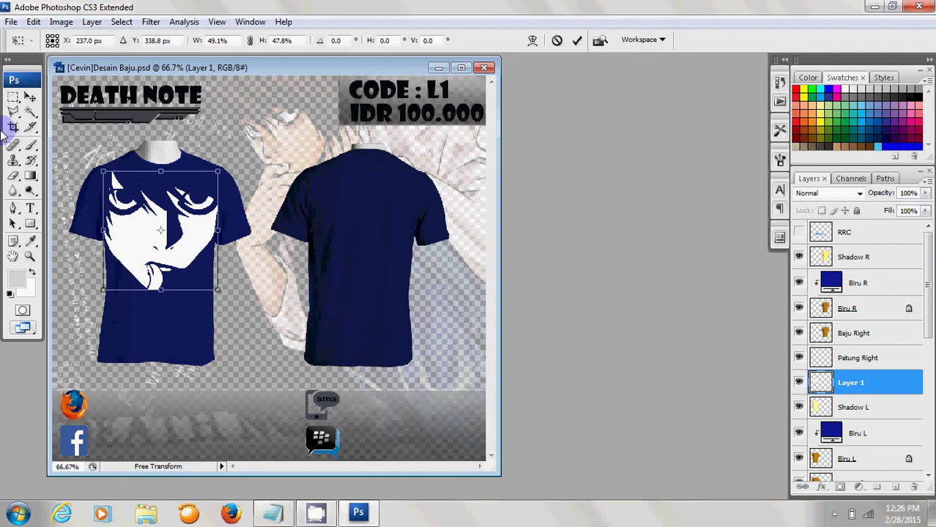
{"action": "left_click", "coordinate": [30, 103]}
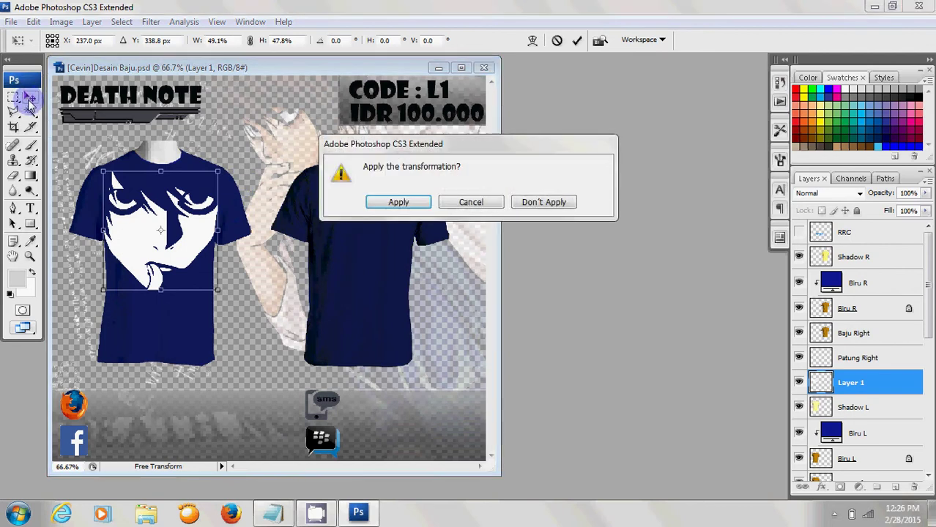
{"action": "left_click", "coordinate": [396, 203]}
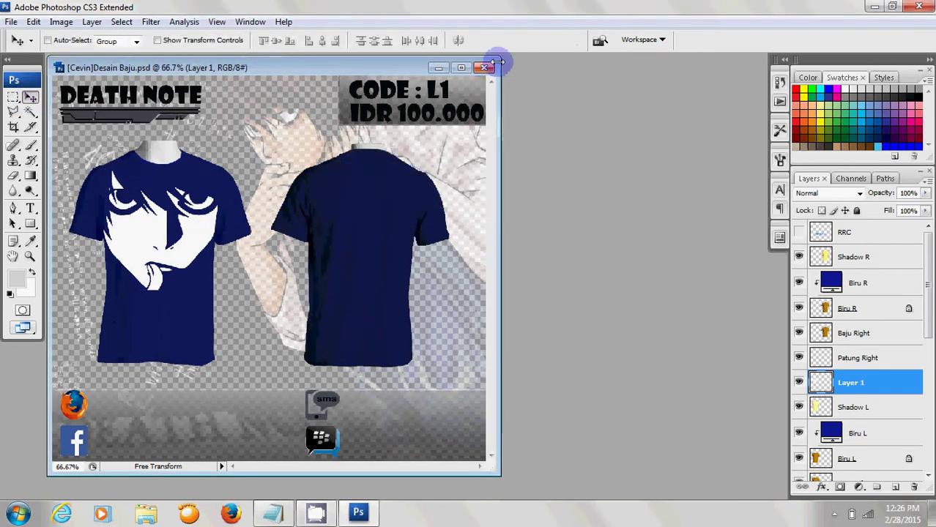
{"action": "left_click", "coordinate": [462, 68]}
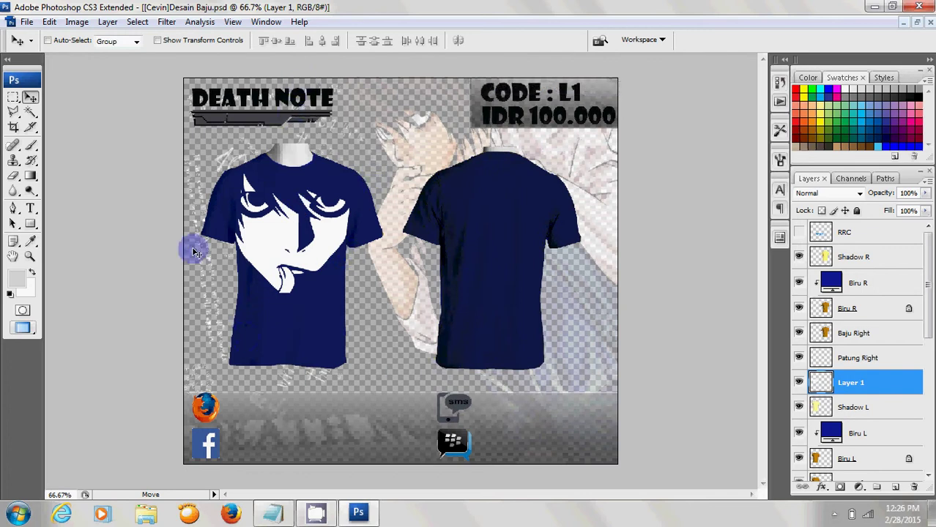
Open the DN logo.png image.
{"action": "left_click", "coordinate": [61, 22]}
{"action": "mouse_move", "coordinate": [27, 22]}
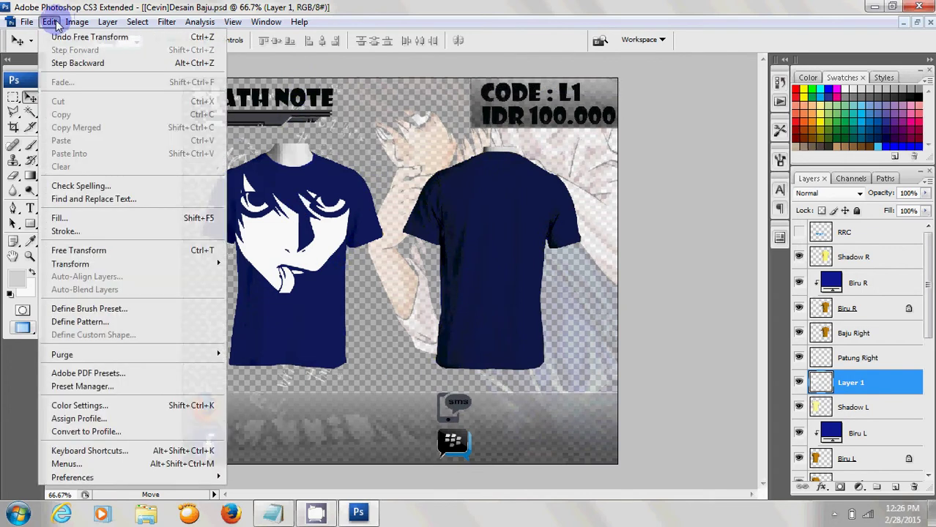
{"action": "left_click", "coordinate": [46, 50]}
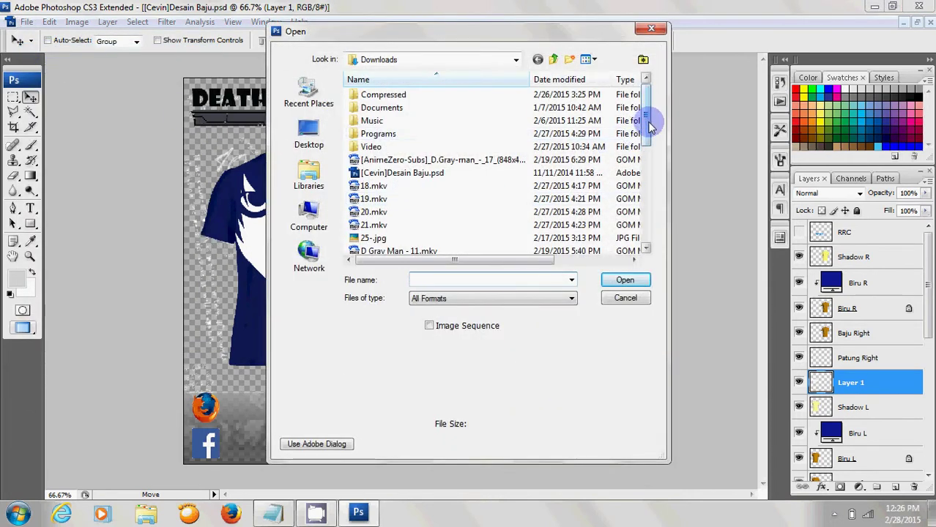
{"action": "left_click_drag", "start_coordinate": [650, 125], "coordinate": [649, 182]}
{"action": "left_click", "coordinate": [421, 186]}
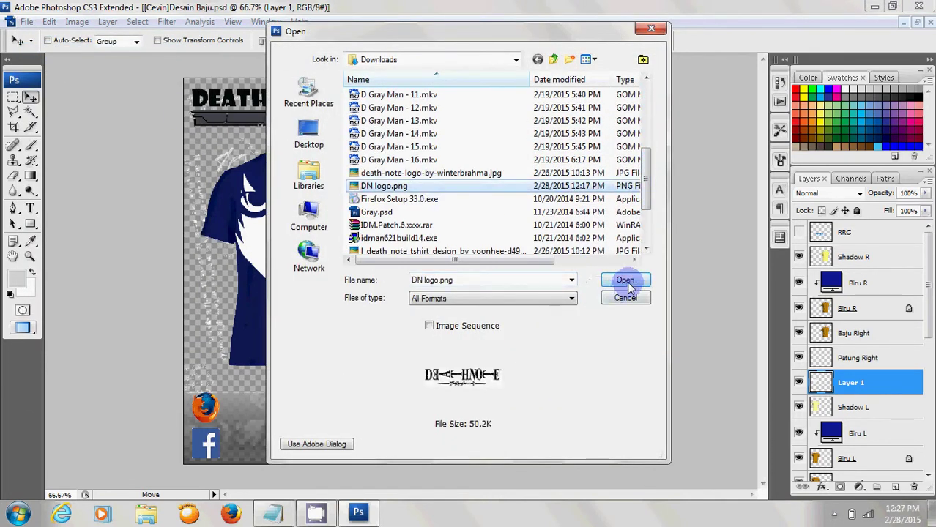
{"action": "left_click", "coordinate": [625, 282]}
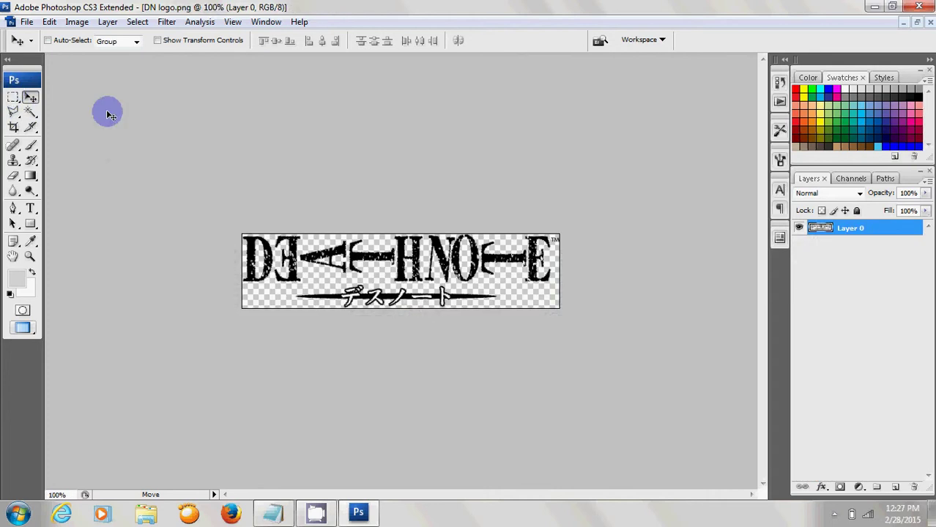
Copy the whole logo into Desain Baju.psd as Layer 2, raised below RRC.
{"action": "left_click", "coordinate": [12, 100]}
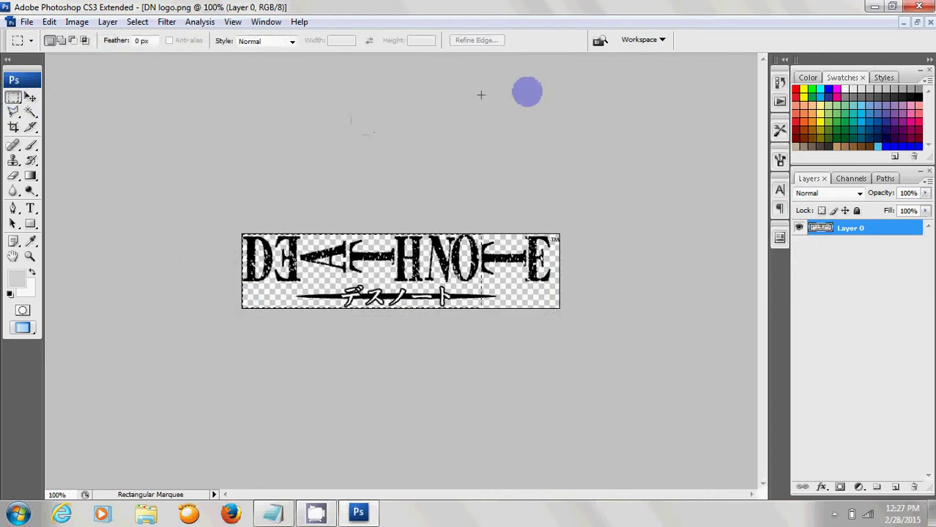
{"action": "key", "text": "ctrl+a"}
{"action": "left_click", "coordinate": [919, 23]}
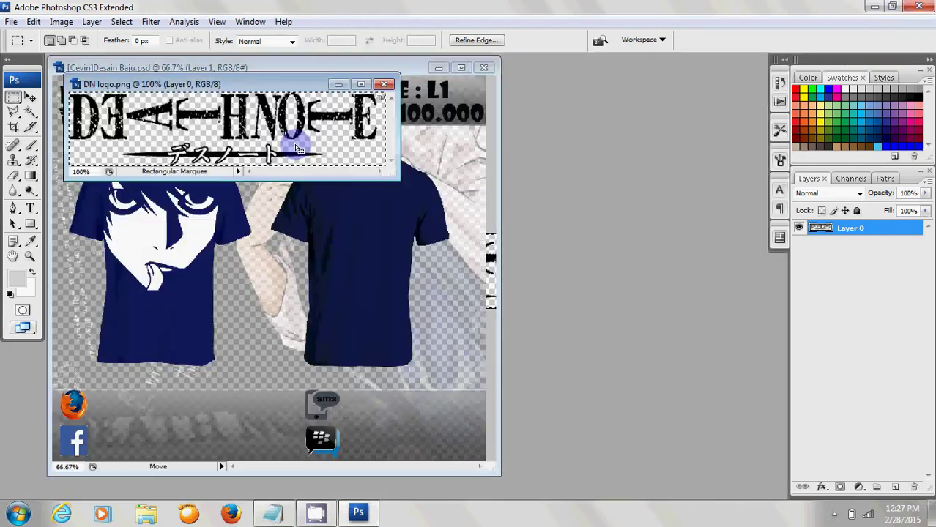
{"action": "left_click", "coordinate": [30, 97]}
{"action": "left_click_drag", "start_coordinate": [622, 182], "coordinate": [329, 203]}
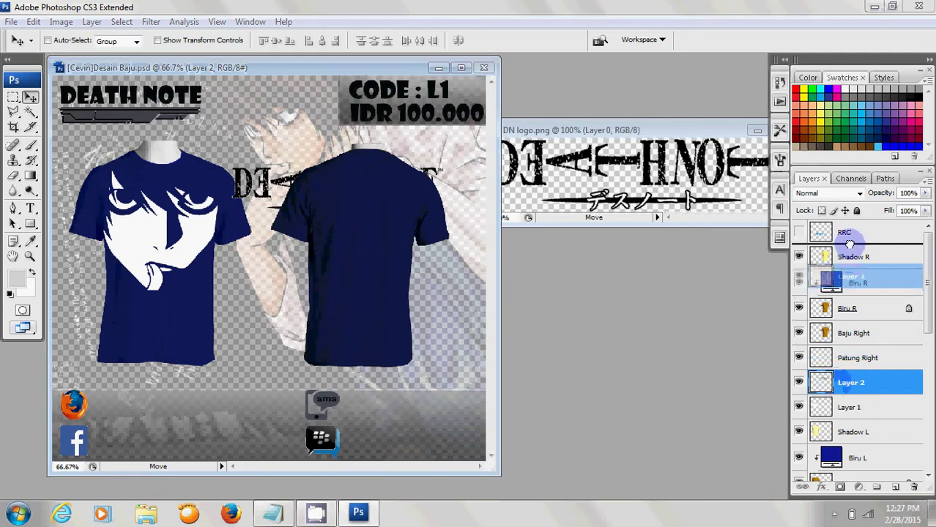
{"action": "left_click_drag", "start_coordinate": [836, 387], "coordinate": [836, 246]}
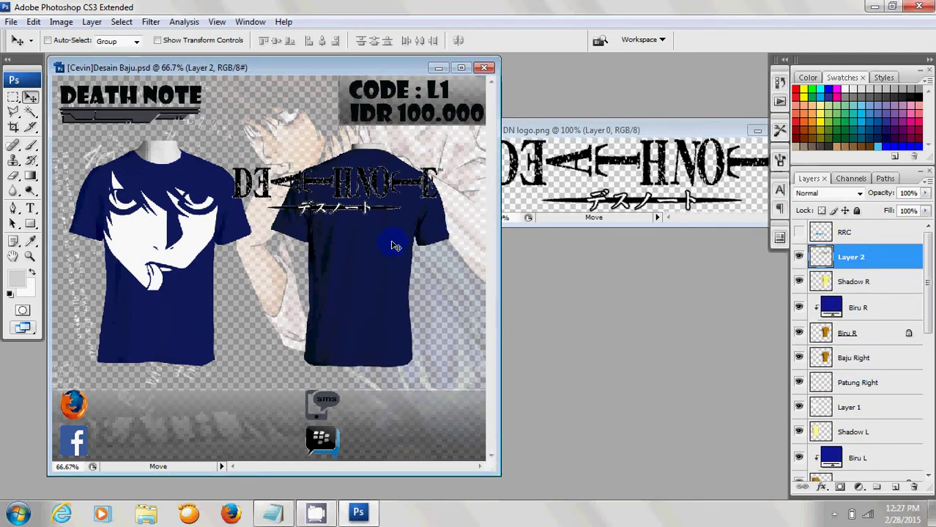
{"action": "left_click", "coordinate": [13, 98]}
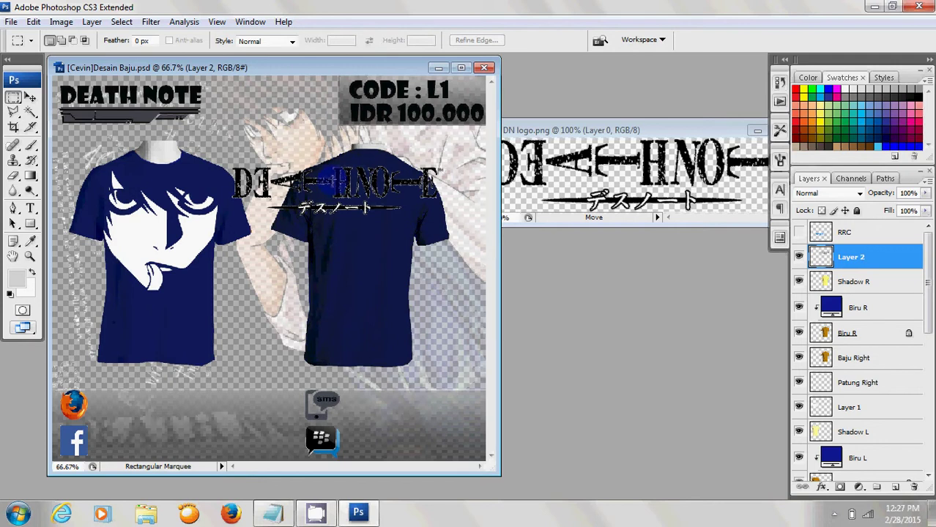
Try shrinking and repositioning the Death Note logo on the right shirt, undoing one move.
{"action": "right_click", "coordinate": [331, 179]}
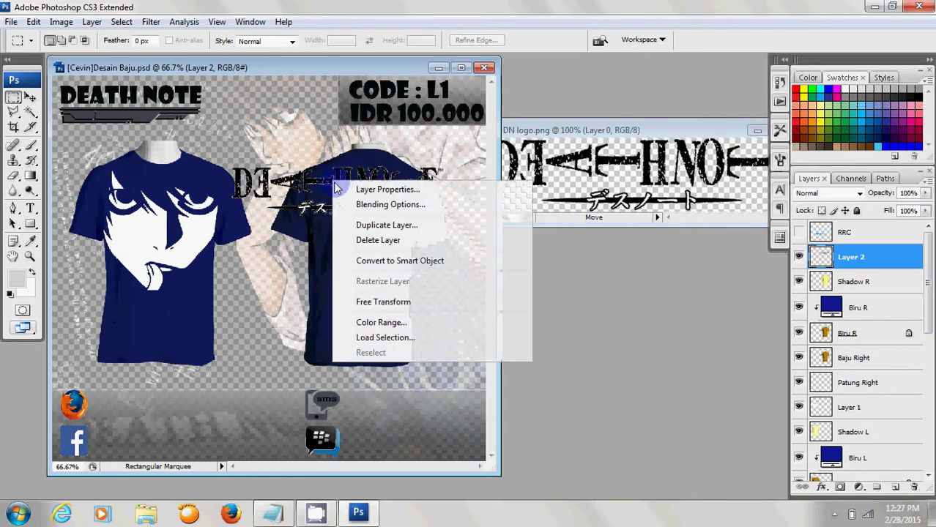
{"action": "left_click", "coordinate": [365, 306]}
{"action": "mouse_move", "coordinate": [232, 169]}
{"action": "left_mouse_down"}
{"action": "mouse_move", "coordinate": [349, 192]}
{"action": "mouse_move", "coordinate": [337, 189]}
{"action": "left_mouse_up"}
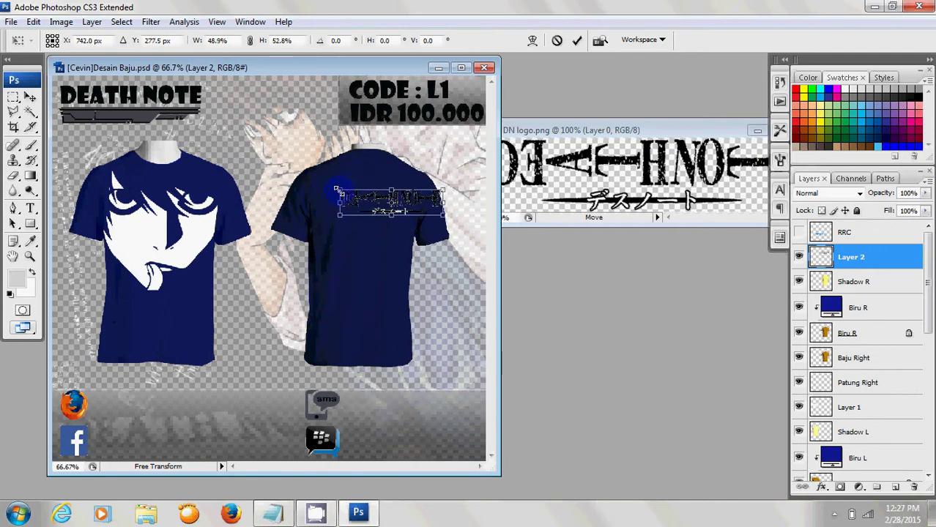
{"action": "left_click_drag", "start_coordinate": [418, 215], "coordinate": [392, 199]}
{"action": "key", "text": "ctrl+z"}
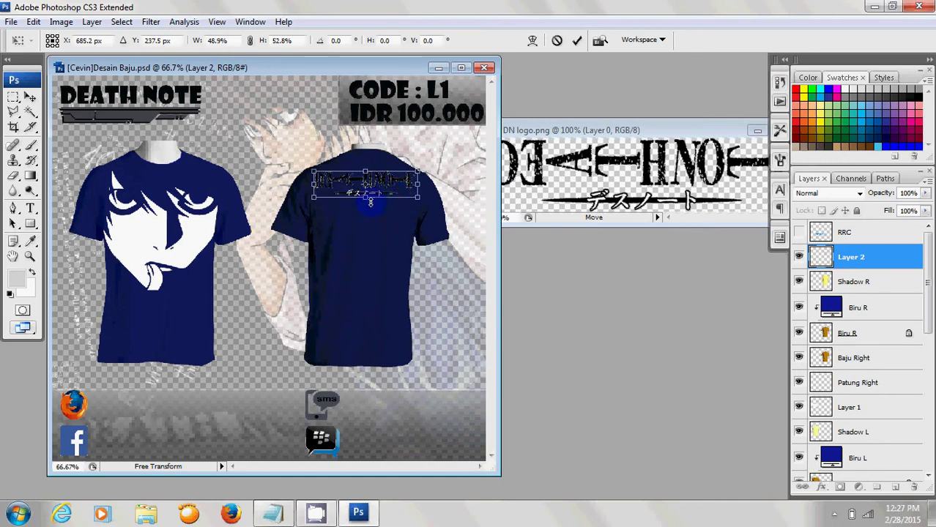
{"action": "left_click_drag", "start_coordinate": [371, 204], "coordinate": [373, 207]}
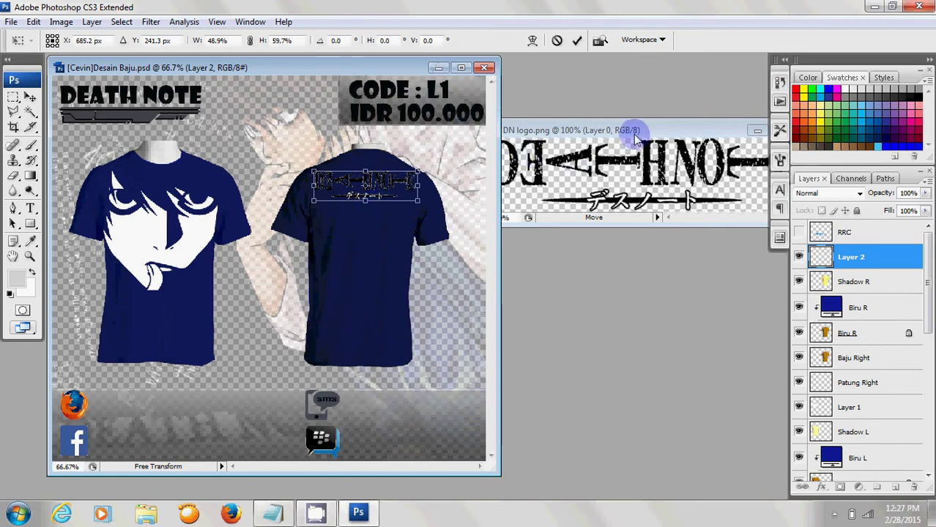
Close the DN logo.png document.
{"action": "left_click", "coordinate": [623, 132]}
{"action": "left_click", "coordinate": [605, 132]}
{"action": "left_click_drag", "start_coordinate": [605, 132], "coordinate": [420, 110]}
{"action": "left_click", "coordinate": [431, 109]}
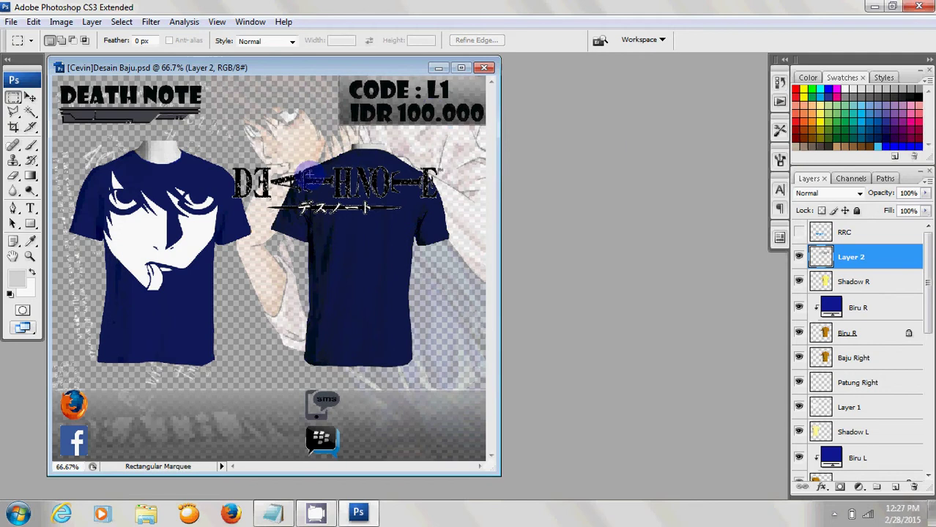
Scale the logo to about 43% across the right shirt's upper back and apply it.
{"action": "right_click", "coordinate": [315, 187]}
{"action": "left_click", "coordinate": [344, 303]}
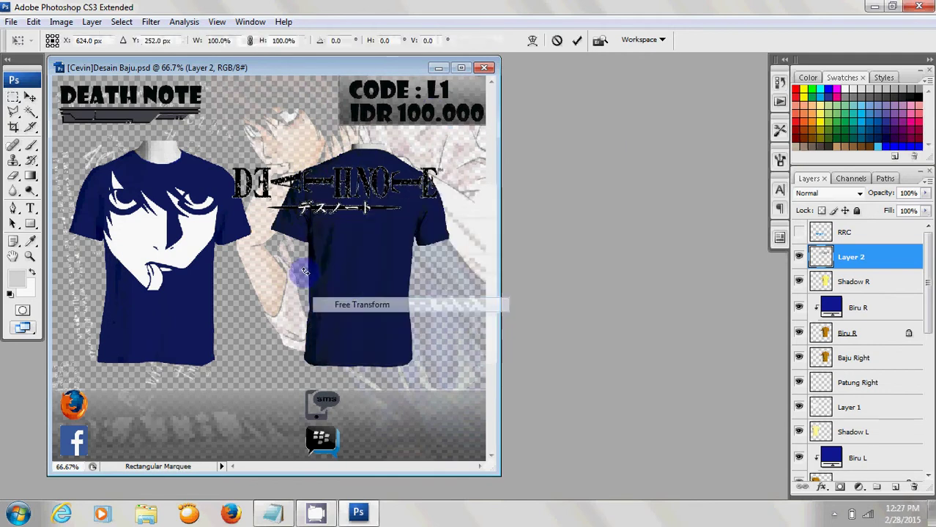
{"action": "left_click_drag", "start_coordinate": [235, 170], "coordinate": [300, 180]}
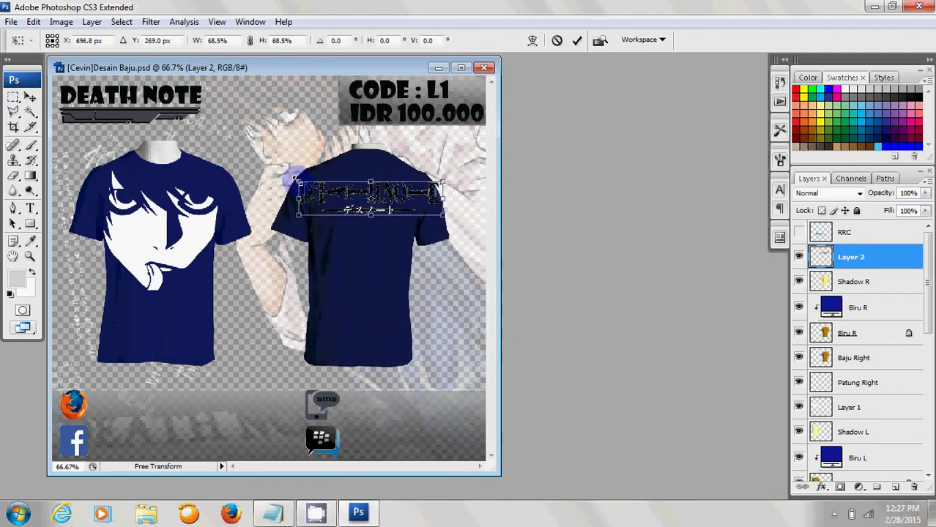
{"action": "left_click_drag", "start_coordinate": [339, 197], "coordinate": [331, 187]}
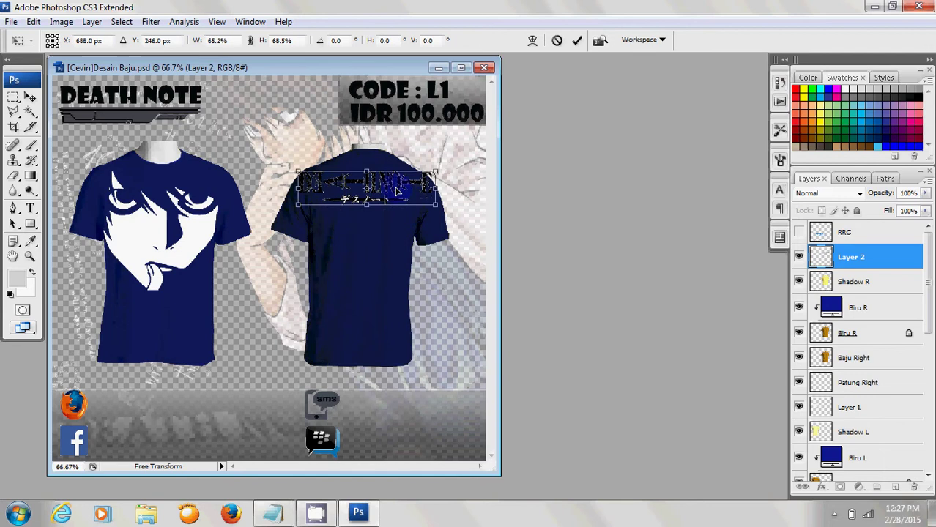
{"action": "mouse_move", "coordinate": [432, 176]}
{"action": "left_mouse_down"}
{"action": "mouse_move", "coordinate": [384, 193]}
{"action": "mouse_move", "coordinate": [379, 178]}
{"action": "left_mouse_up"}
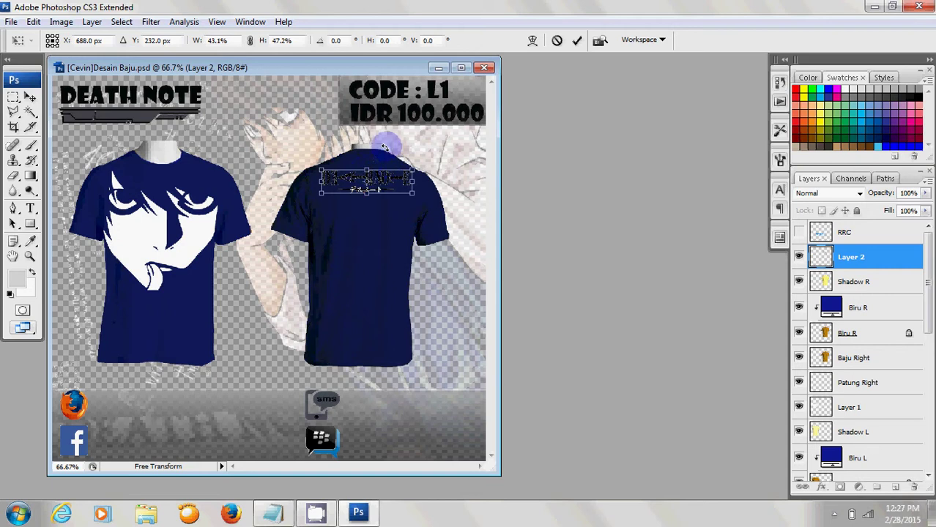
{"action": "left_click", "coordinate": [30, 97]}
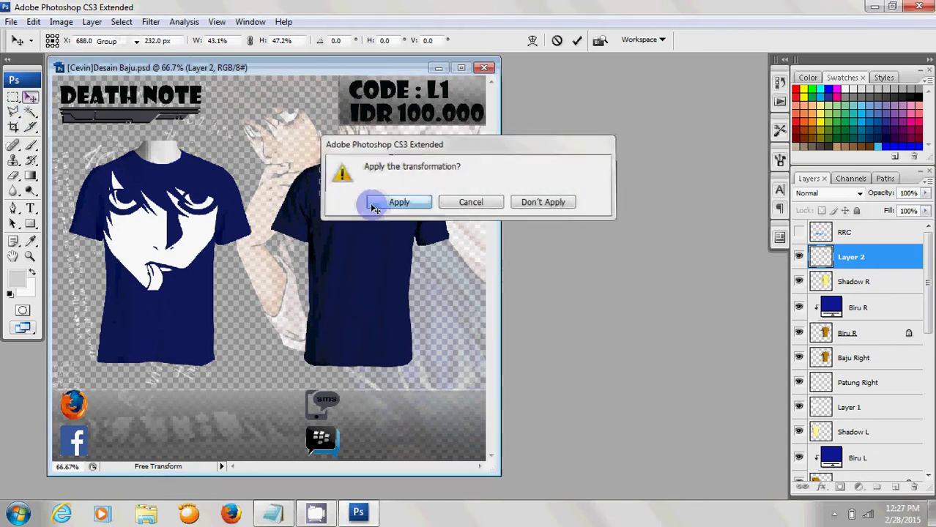
{"action": "left_click", "coordinate": [374, 208]}
{"action": "left_click", "coordinate": [461, 68]}
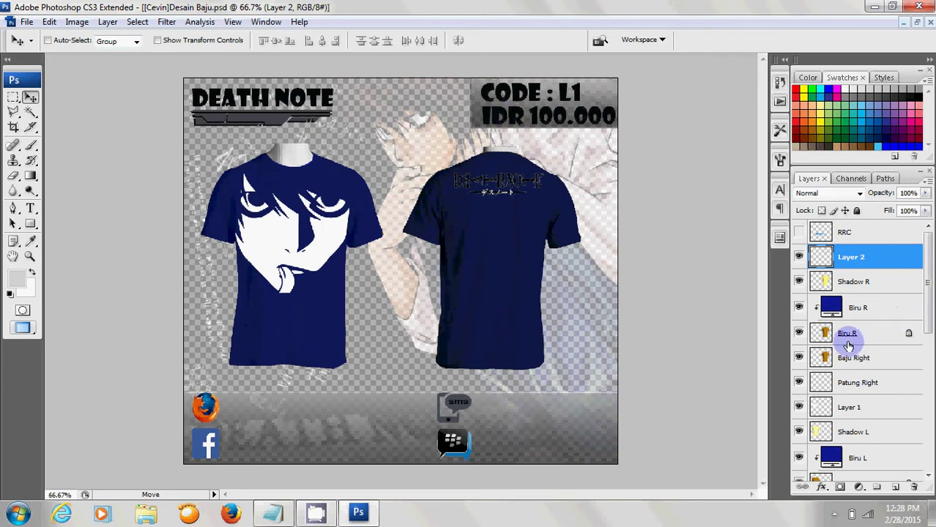
{"action": "left_click", "coordinate": [850, 435]}
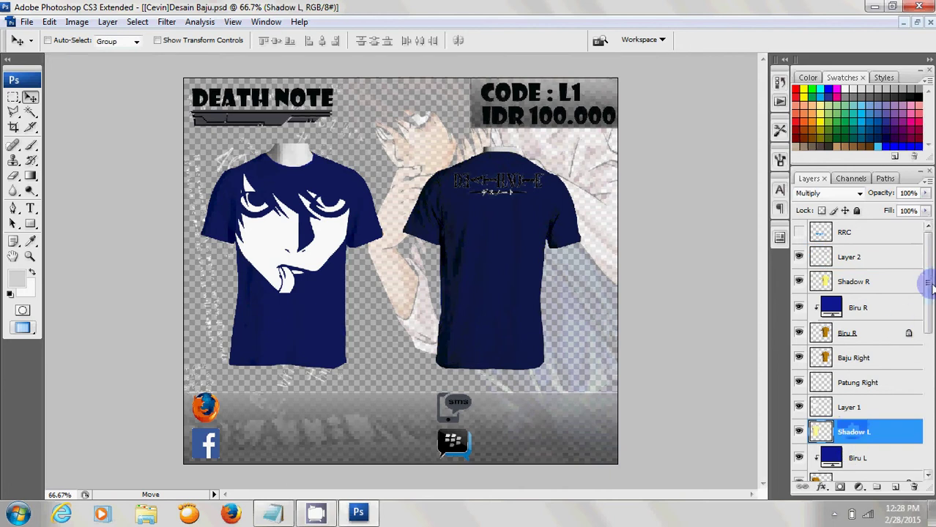
{"action": "scroll", "coordinate": [853, 350], "scroll_direction": "down", "scroll_amount": 2}
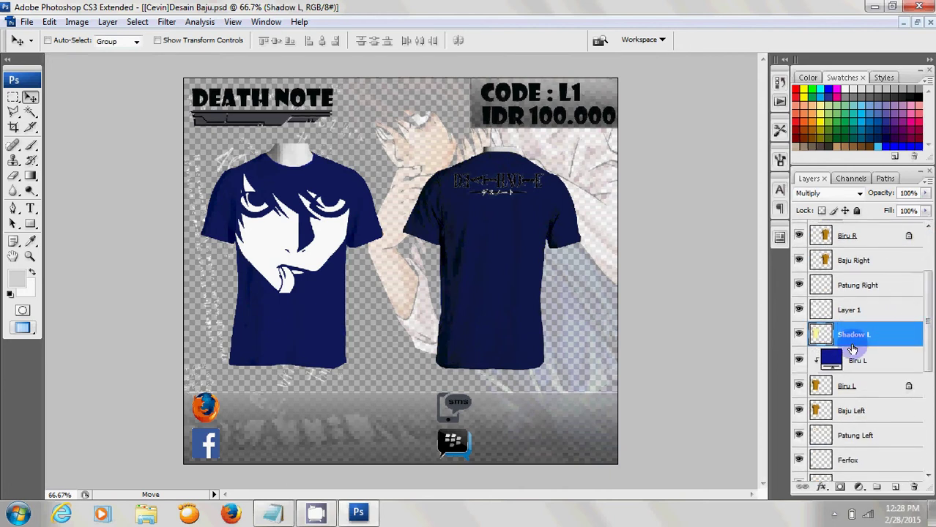
{"action": "right_click", "coordinate": [852, 344]}
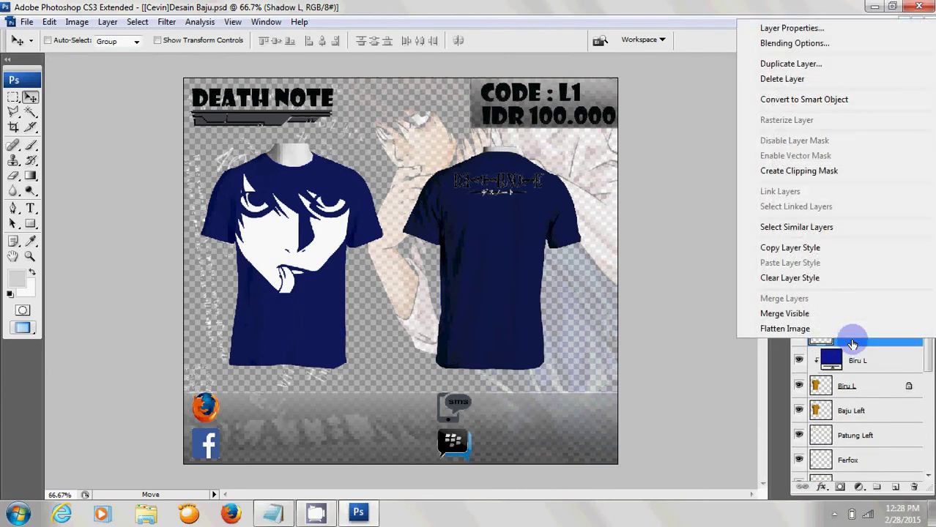
{"action": "left_click", "coordinate": [784, 171]}
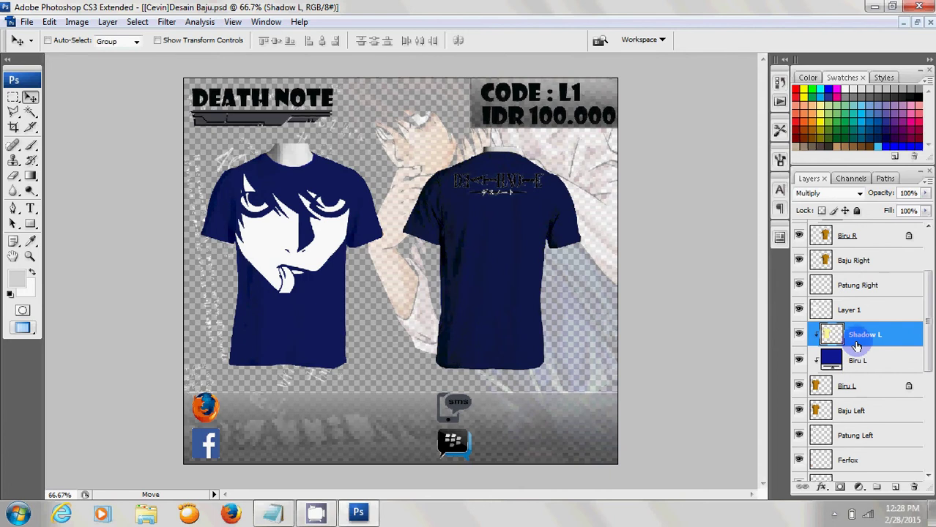
{"action": "right_click", "coordinate": [856, 345]}
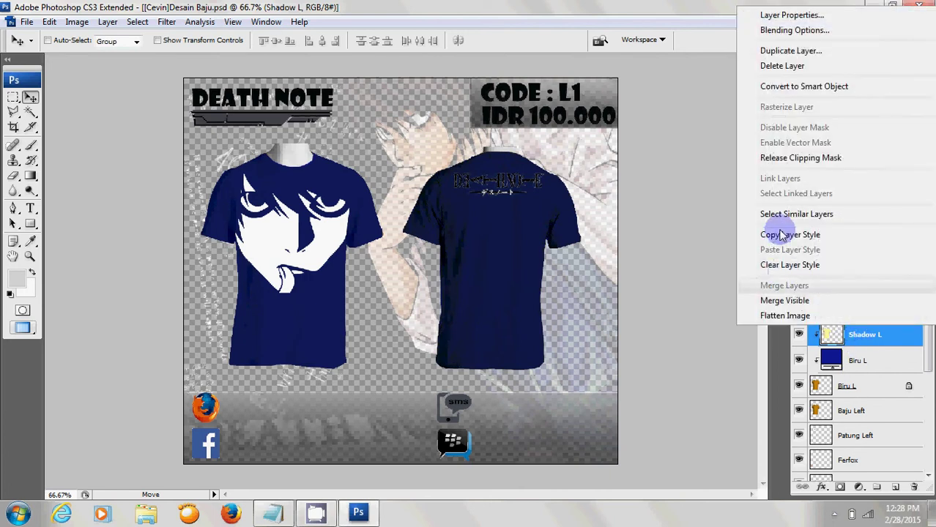
{"action": "left_click", "coordinate": [781, 159]}
{"action": "right_click", "coordinate": [863, 309]}
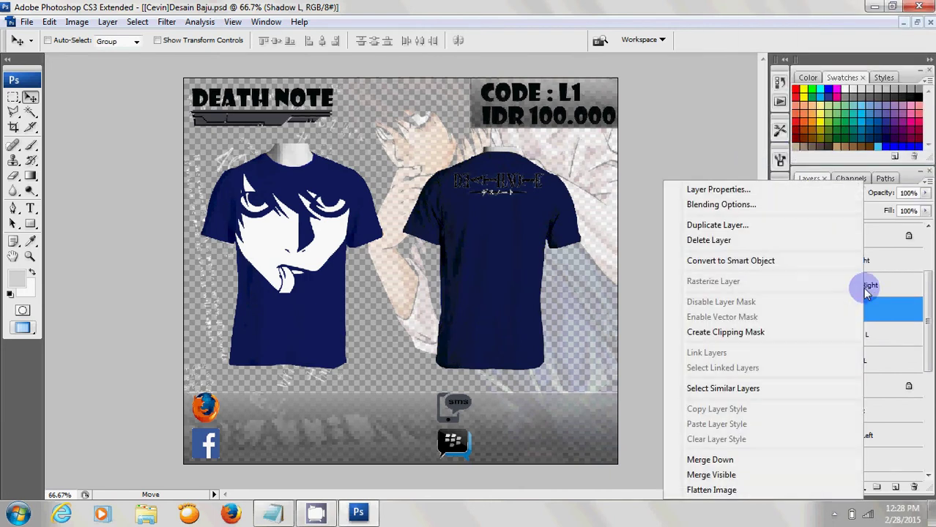
{"action": "left_click", "coordinate": [725, 333]}
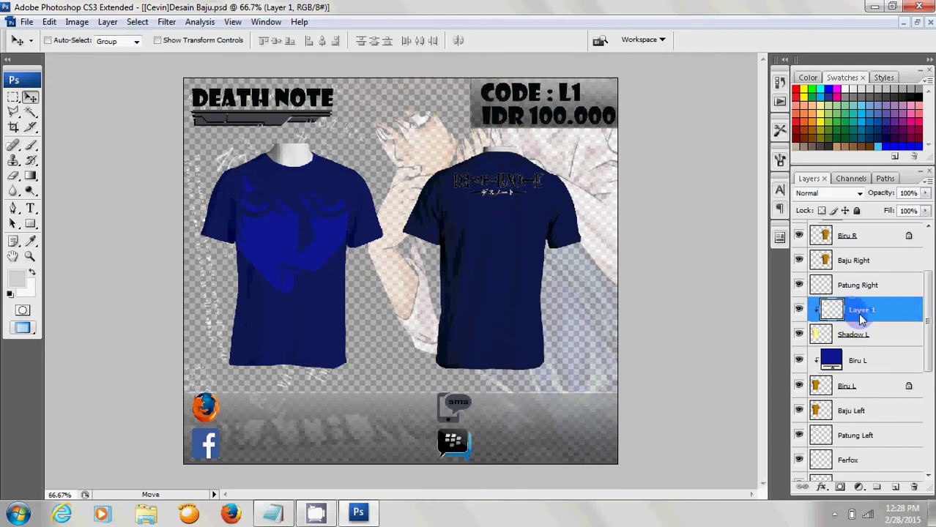
{"action": "right_click", "coordinate": [861, 315]}
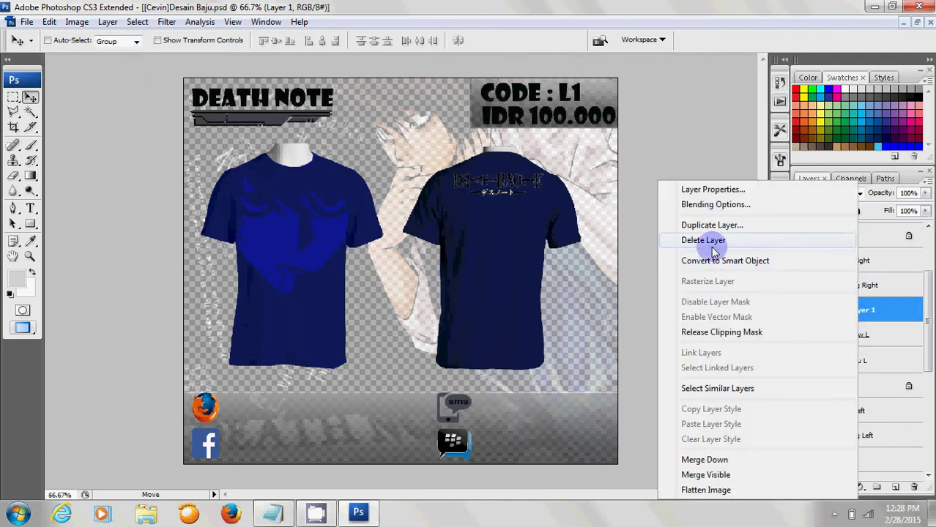
{"action": "left_click", "coordinate": [722, 332]}
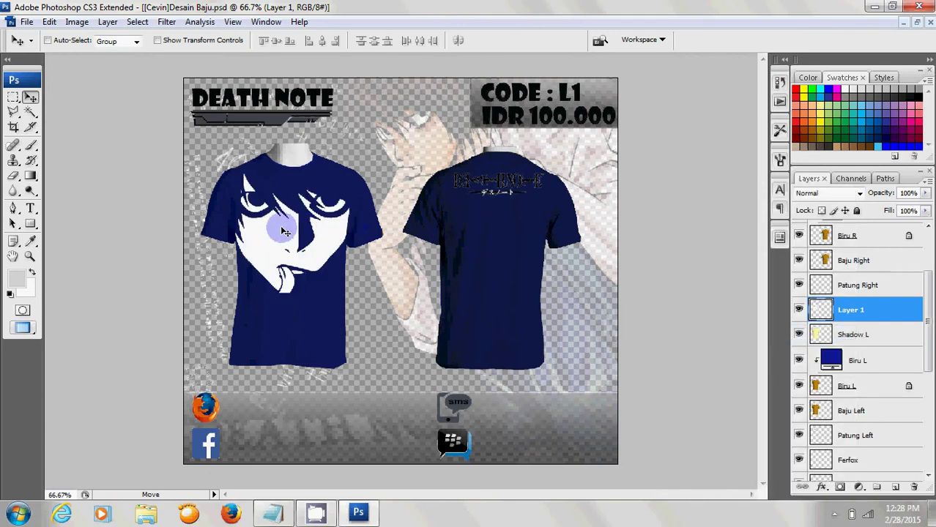
{"action": "left_click_drag", "start_coordinate": [282, 239], "coordinate": [301, 203]}
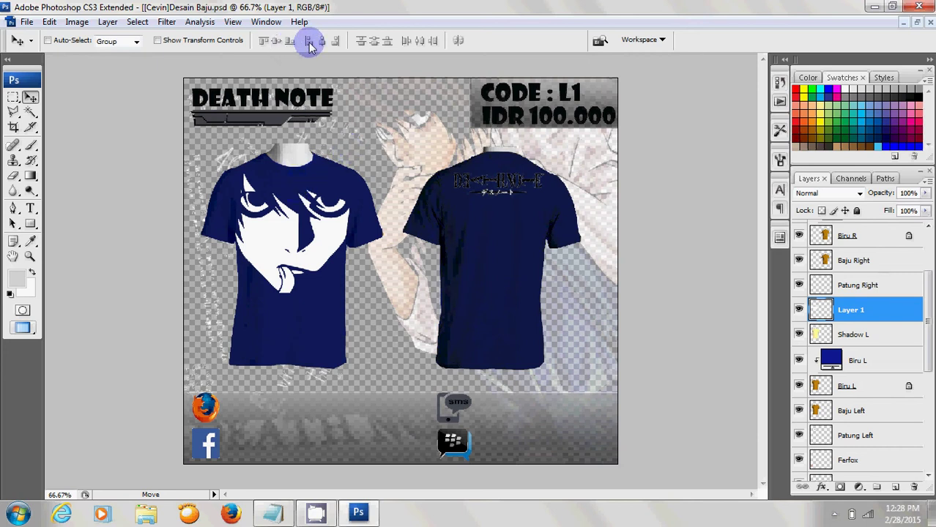
Minimize Photoshop, refresh the desktop, and restore CamStudio from the hidden tray icons.
{"action": "left_click", "coordinate": [872, 10]}
{"action": "right_click", "coordinate": [534, 160]}
{"action": "right_click", "coordinate": [569, 195]}
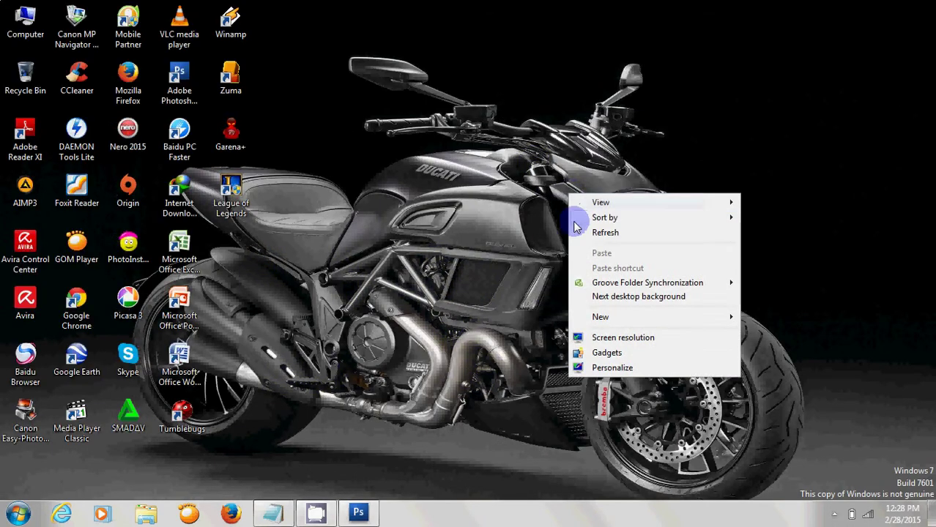
{"action": "right_click", "coordinate": [576, 229]}
{"action": "left_click", "coordinate": [648, 267]}
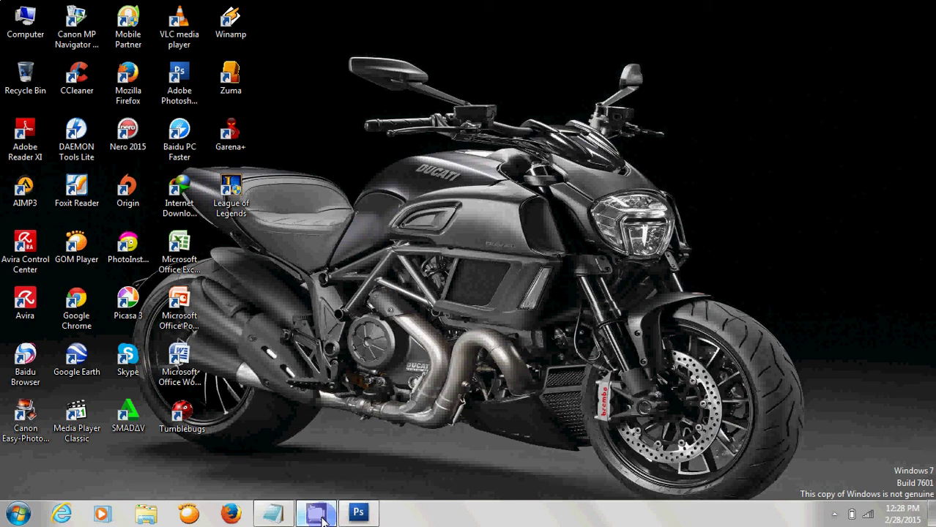
{"action": "left_click", "coordinate": [834, 514]}
{"action": "left_click", "coordinate": [833, 401]}
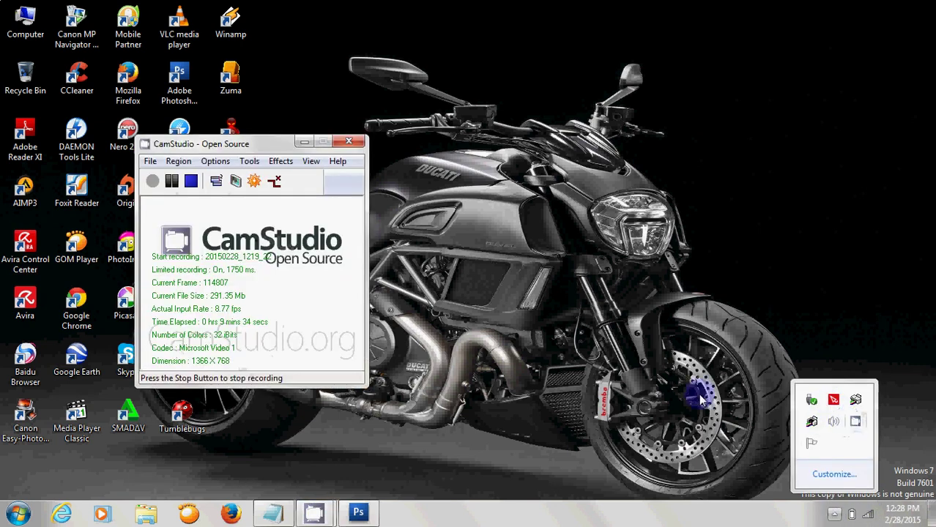